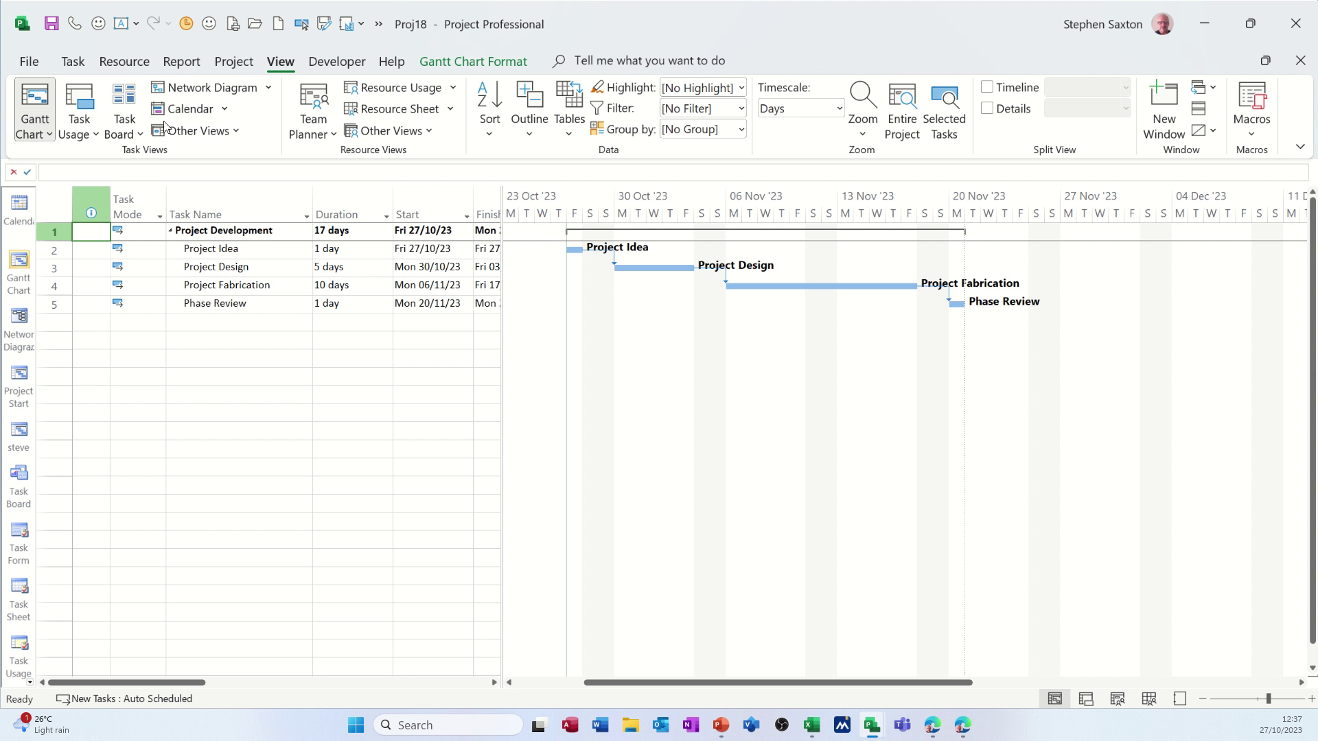
Step: Switch from the Gantt chart to the Resource Usage view via the Resource tab's view list
left_click(134, 68)
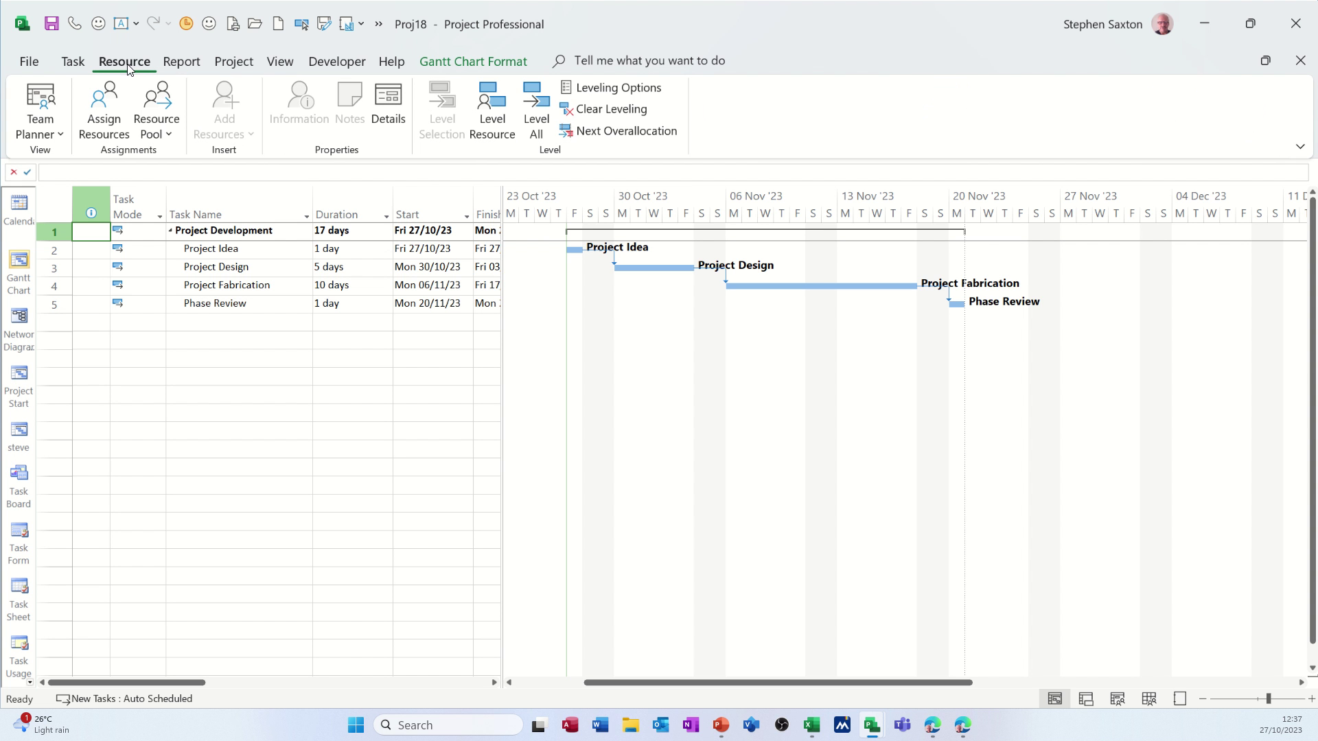
left_click(55, 137)
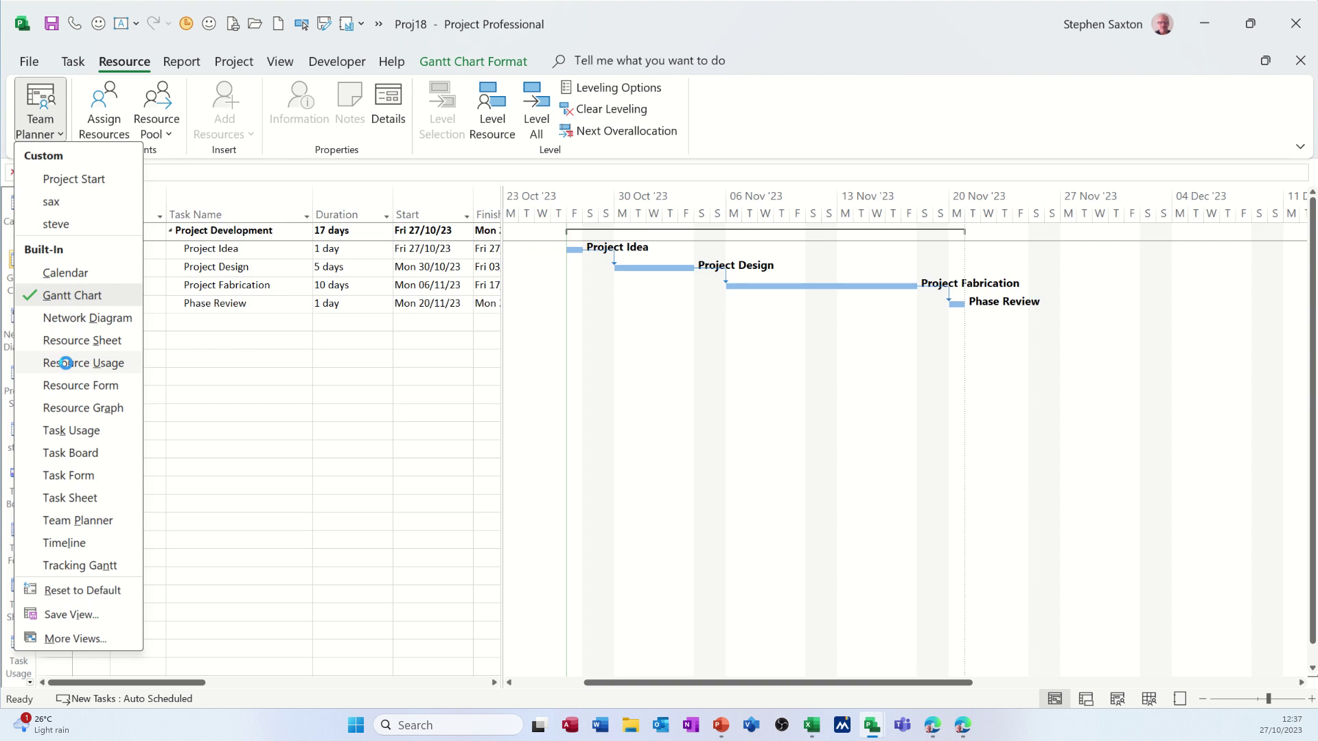
left_click(76, 363)
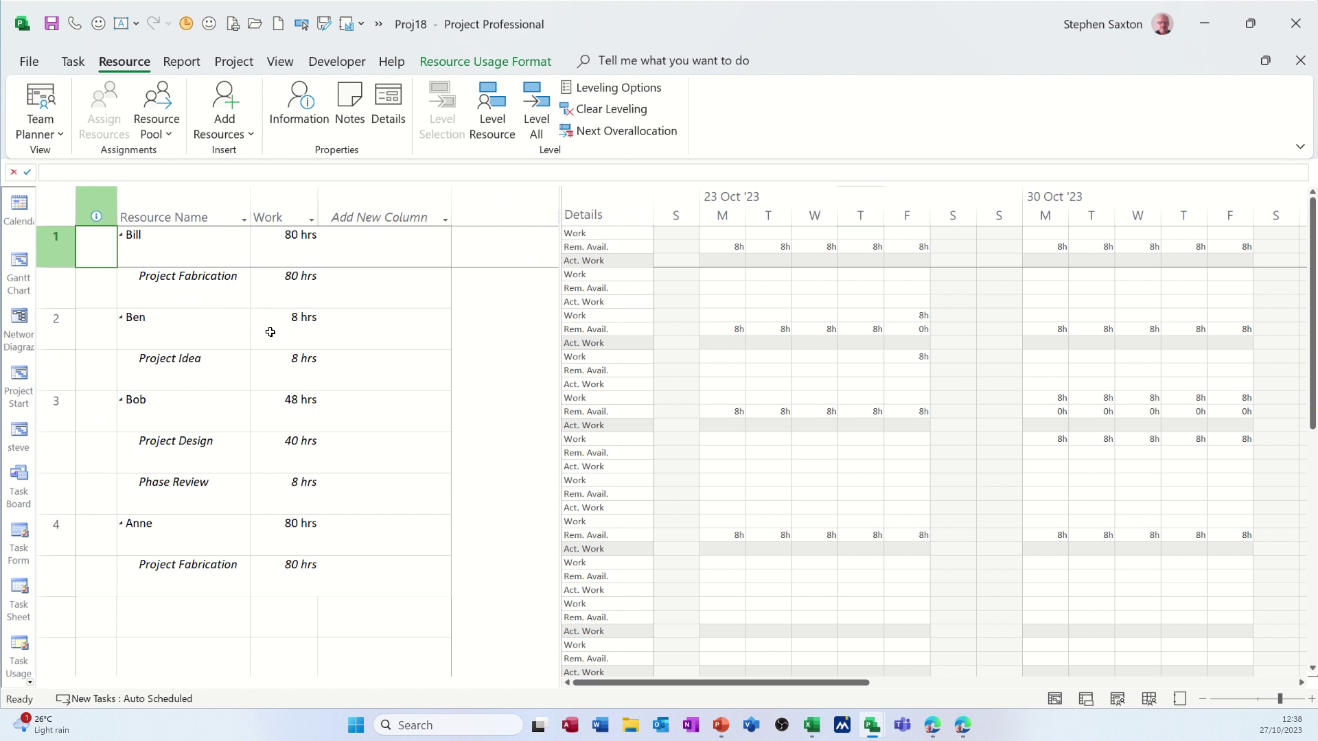
Step: Set all sheet text to font size 16 through Text Styles on the Format tab
left_click(458, 63)
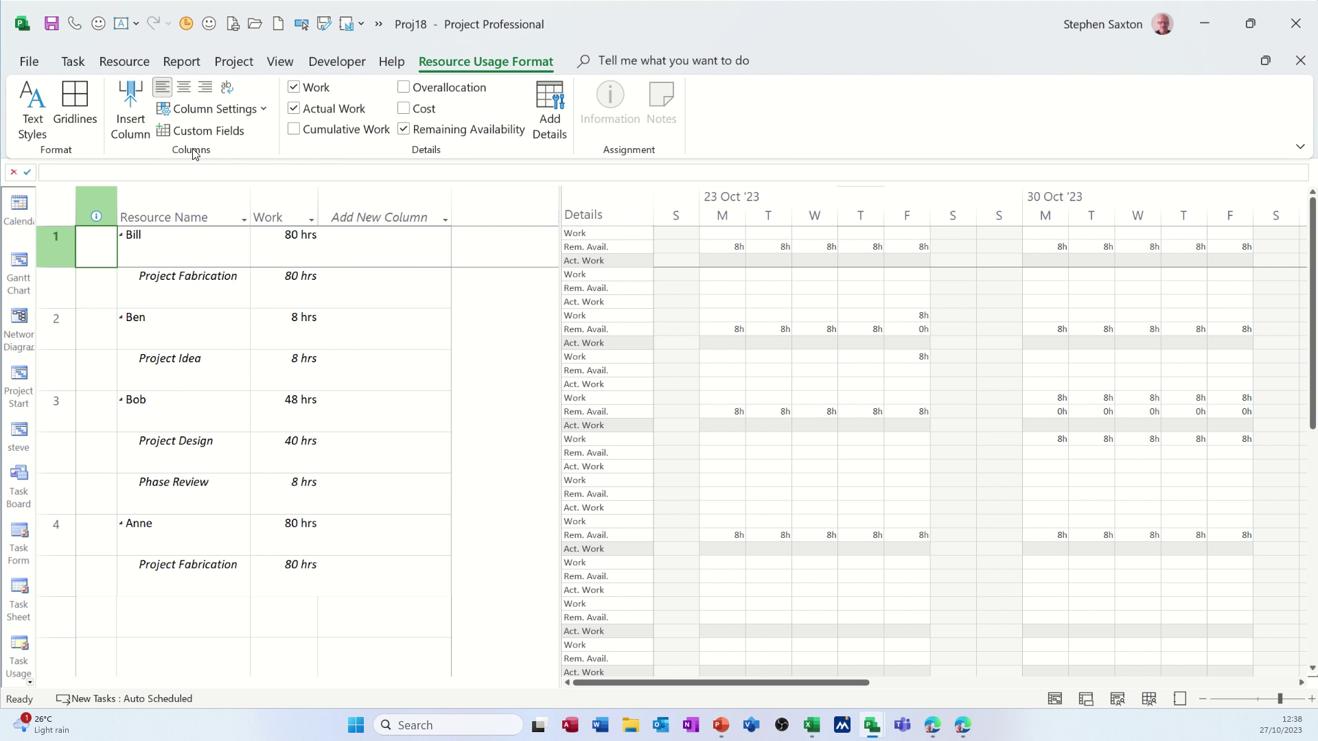
left_click(32, 107)
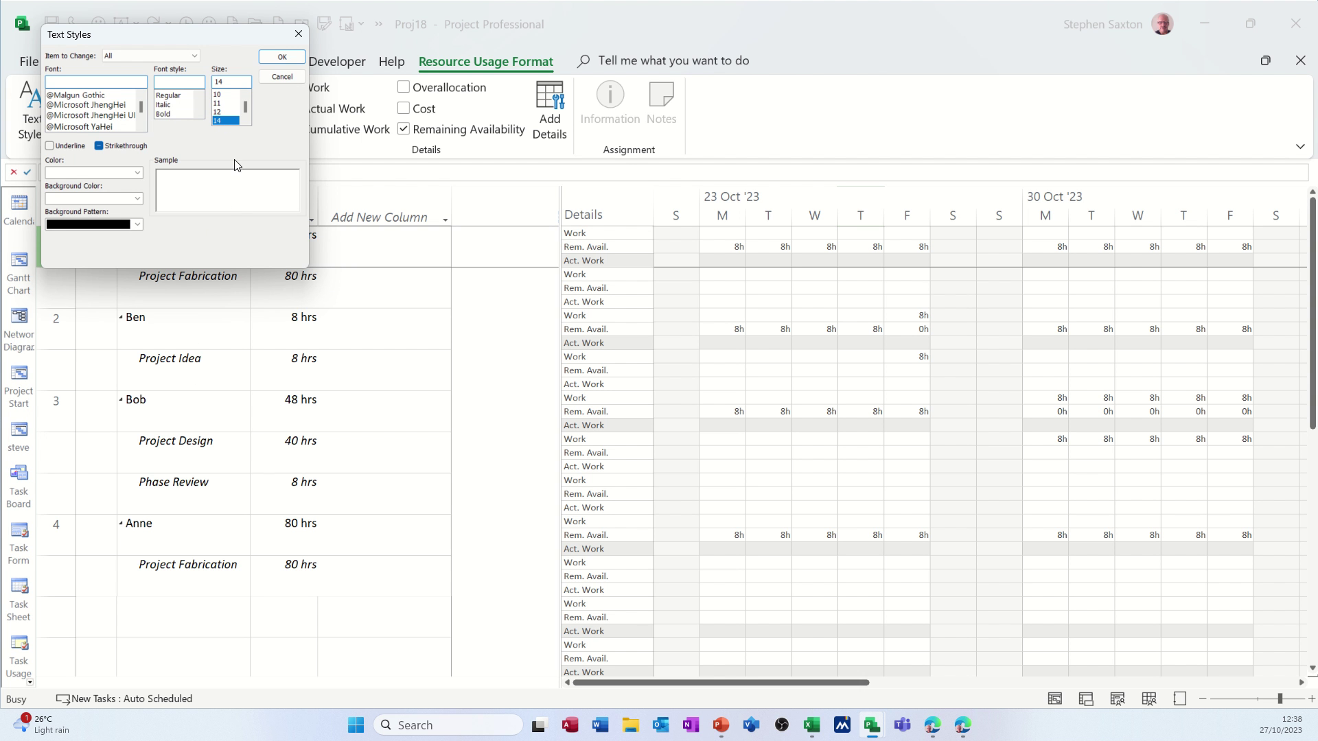
left_click(246, 118)
left_click(222, 121)
left_click(282, 57)
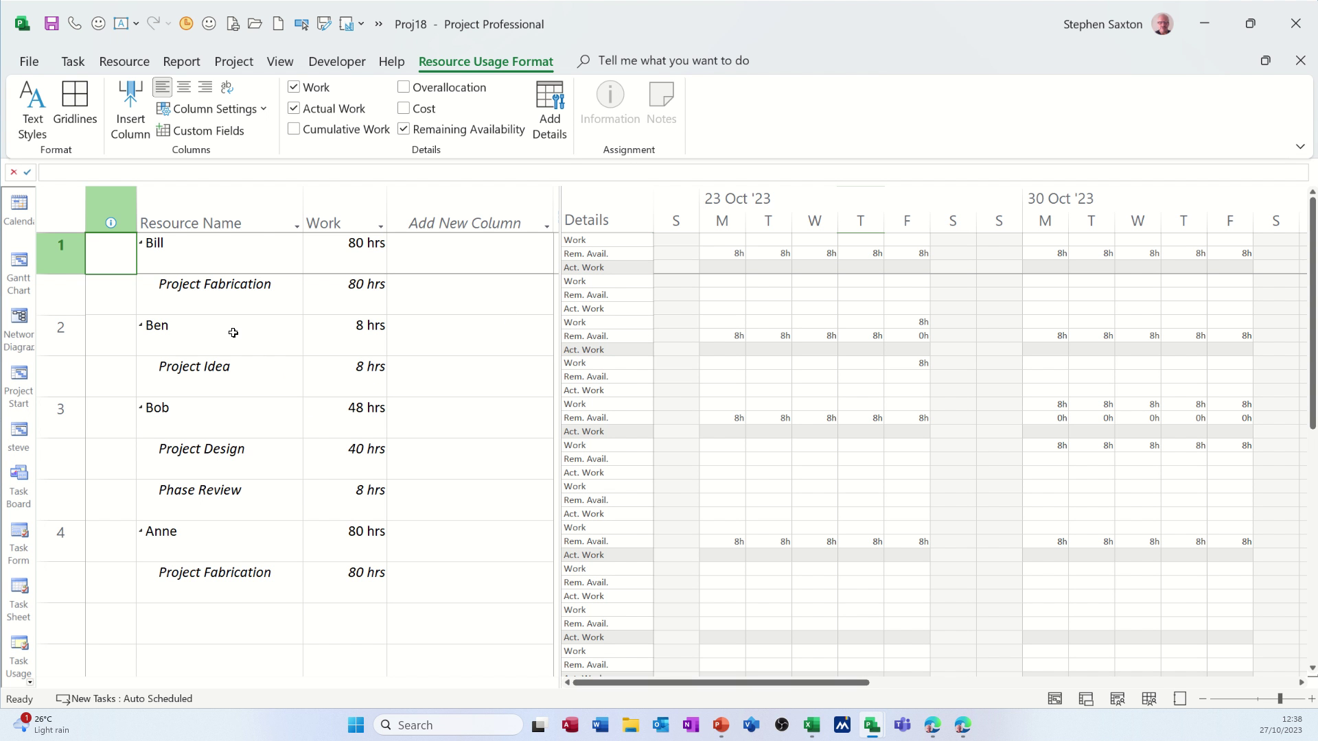
Step: Set the Allocated Resources text style background to light green
left_click(36, 110)
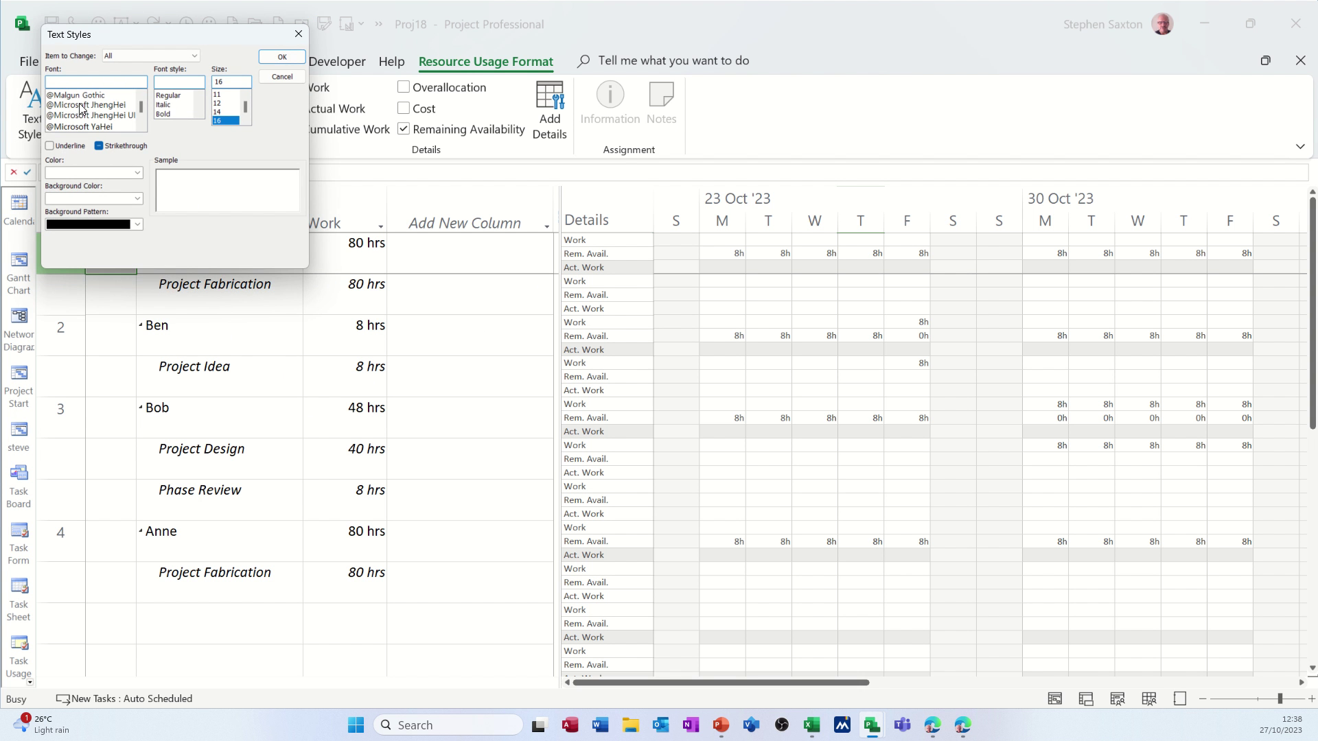
left_click(192, 58)
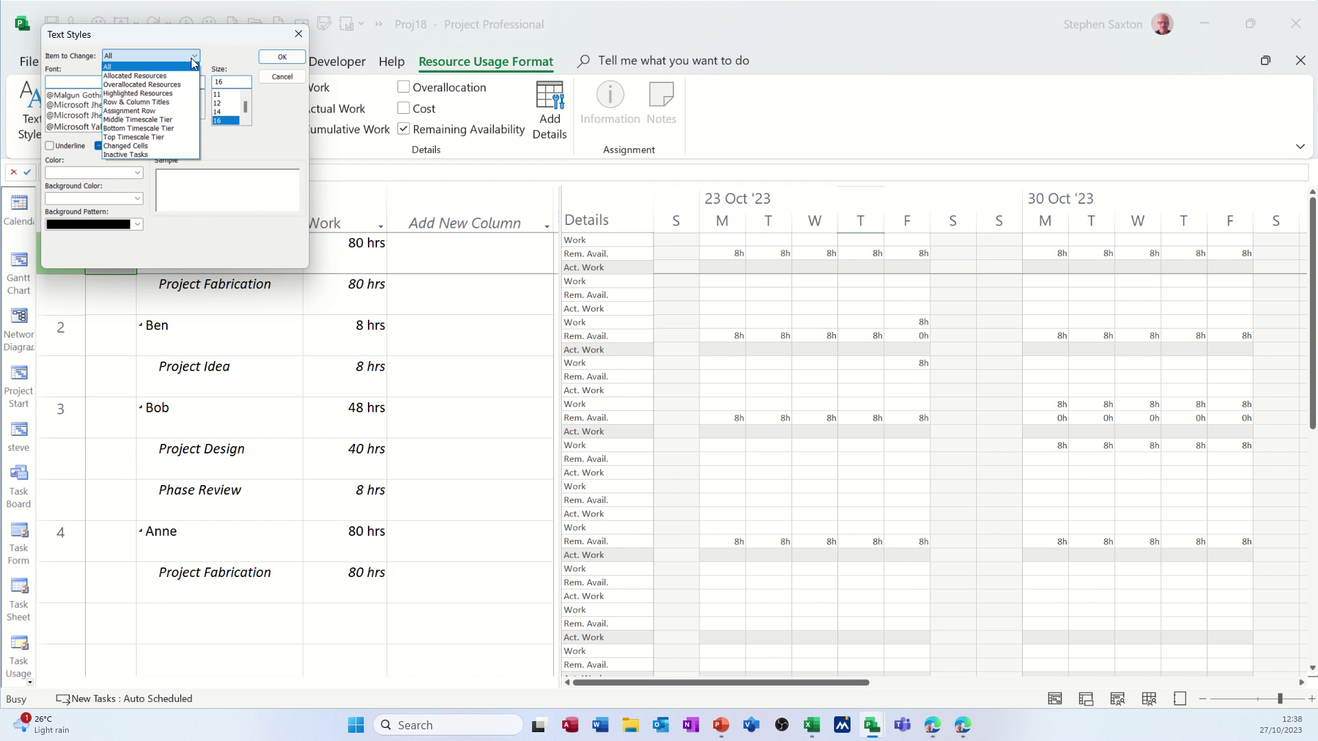
left_click(147, 76)
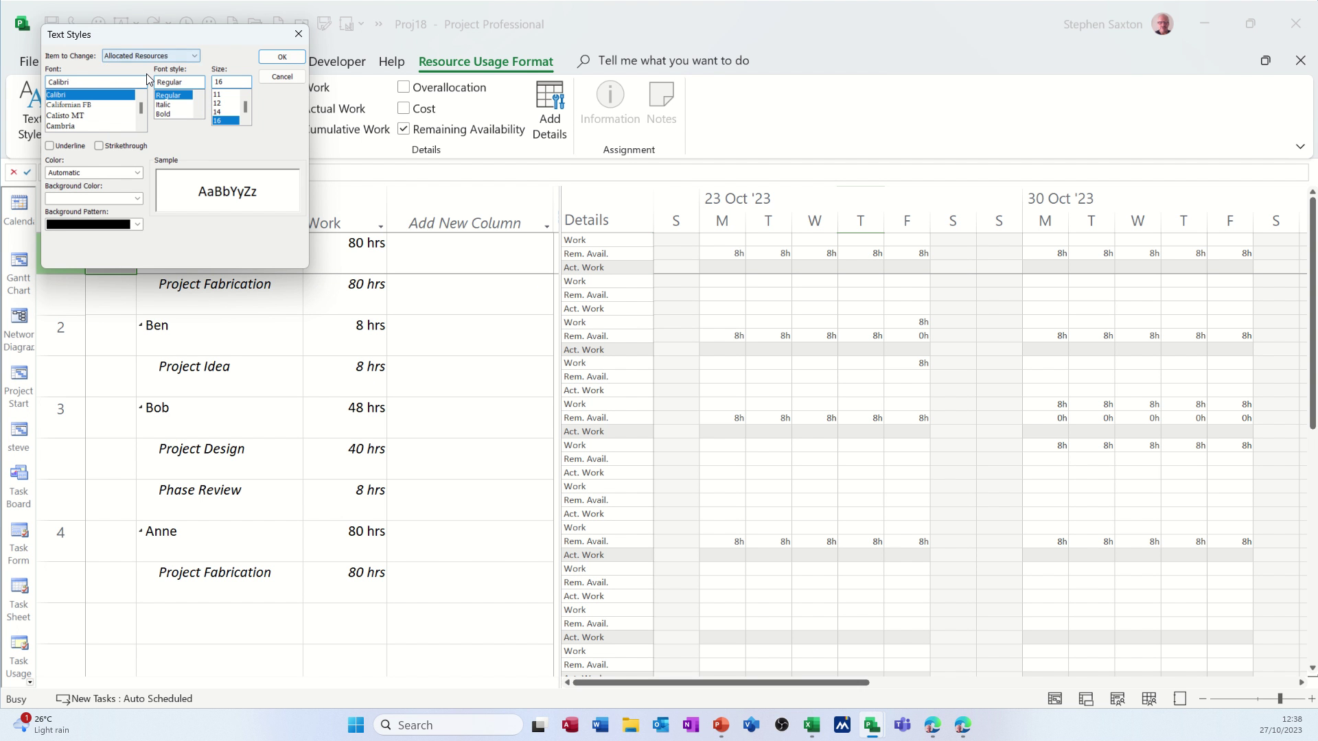
left_click(136, 200)
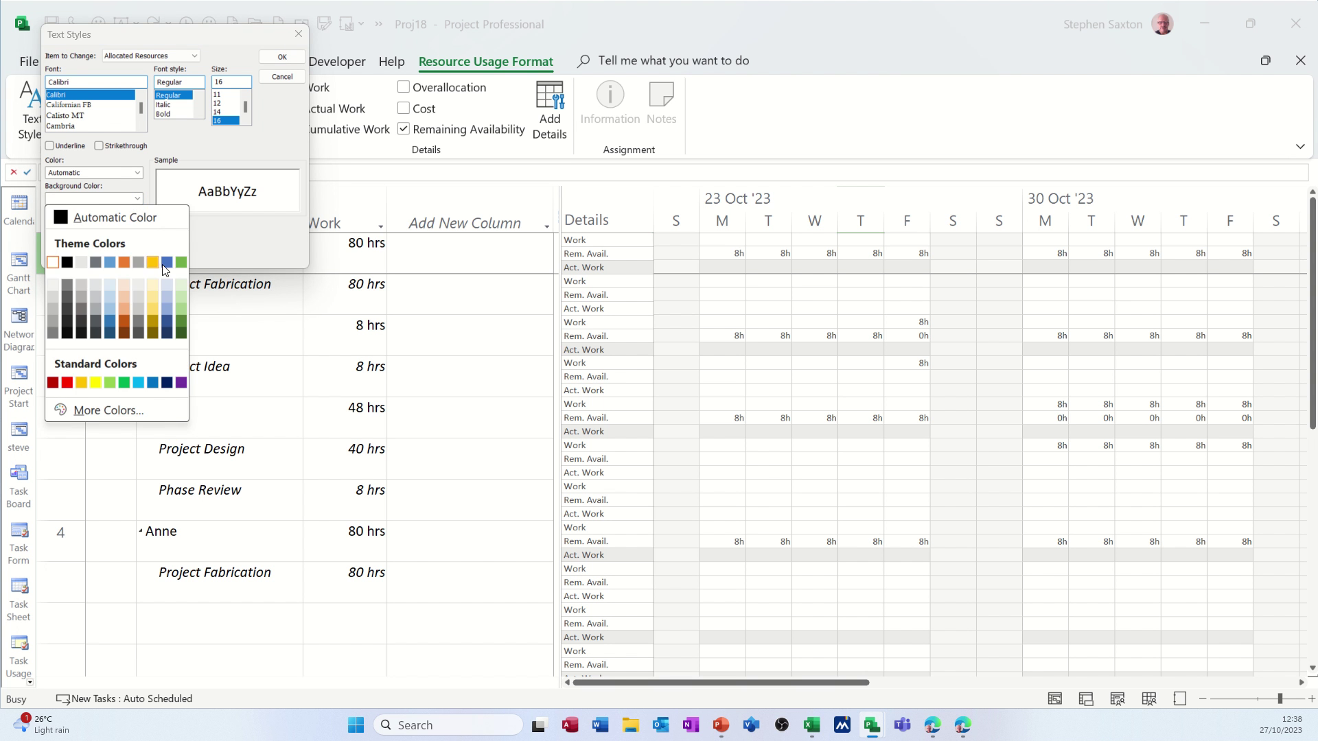
left_click(179, 296)
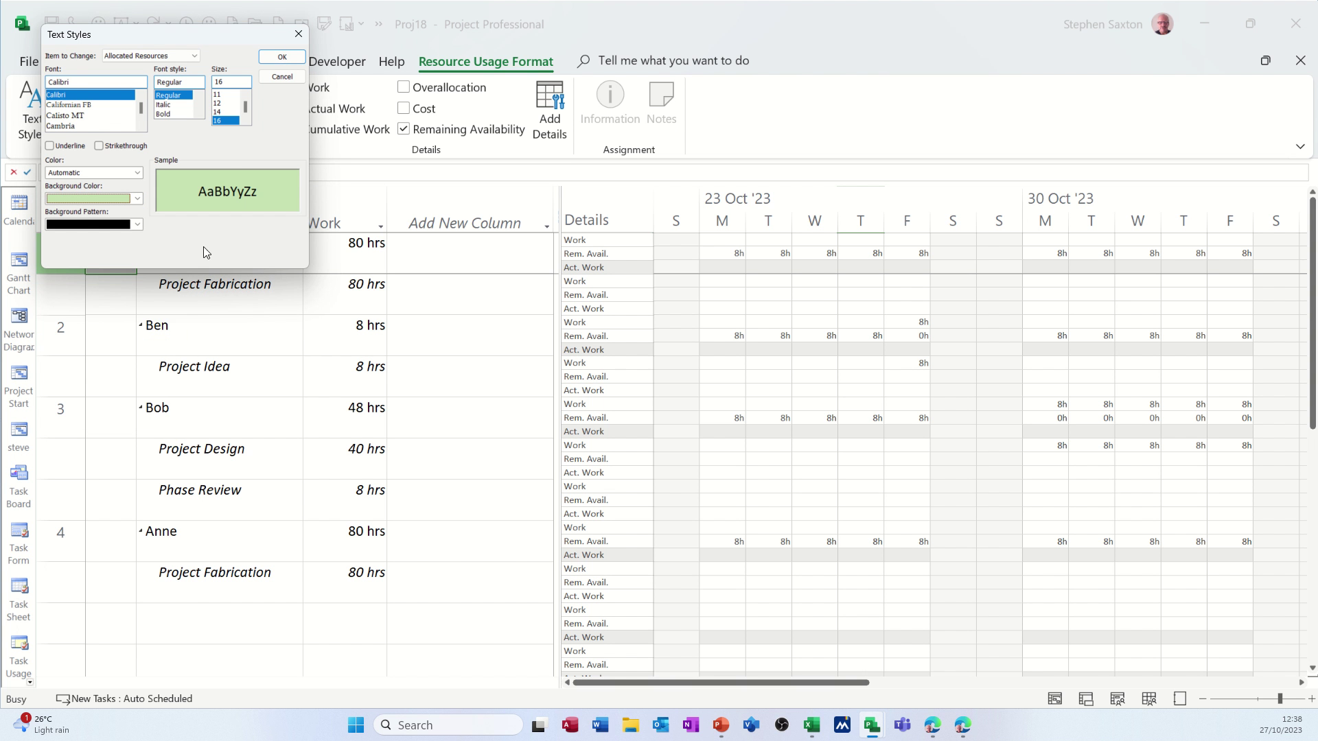
left_click(283, 60)
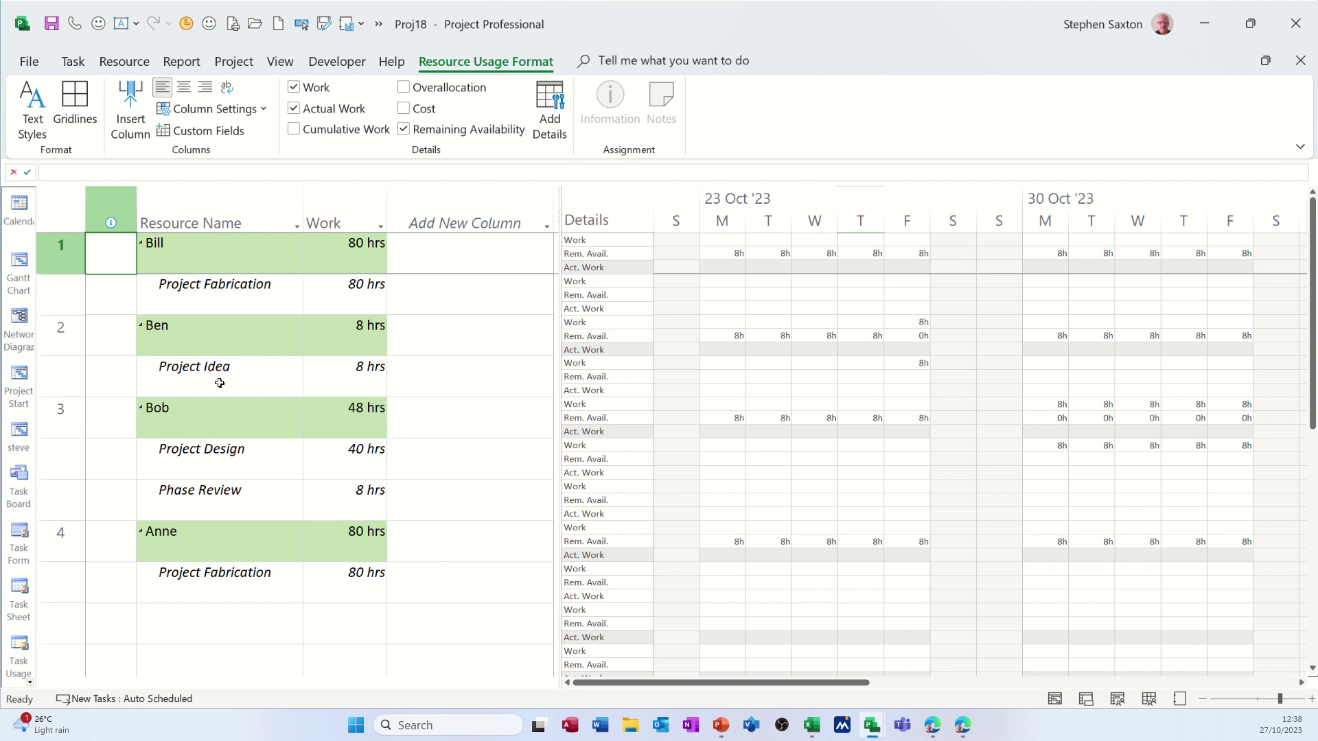
Step: Set the Assignment Row text style background to light gold
left_click(35, 108)
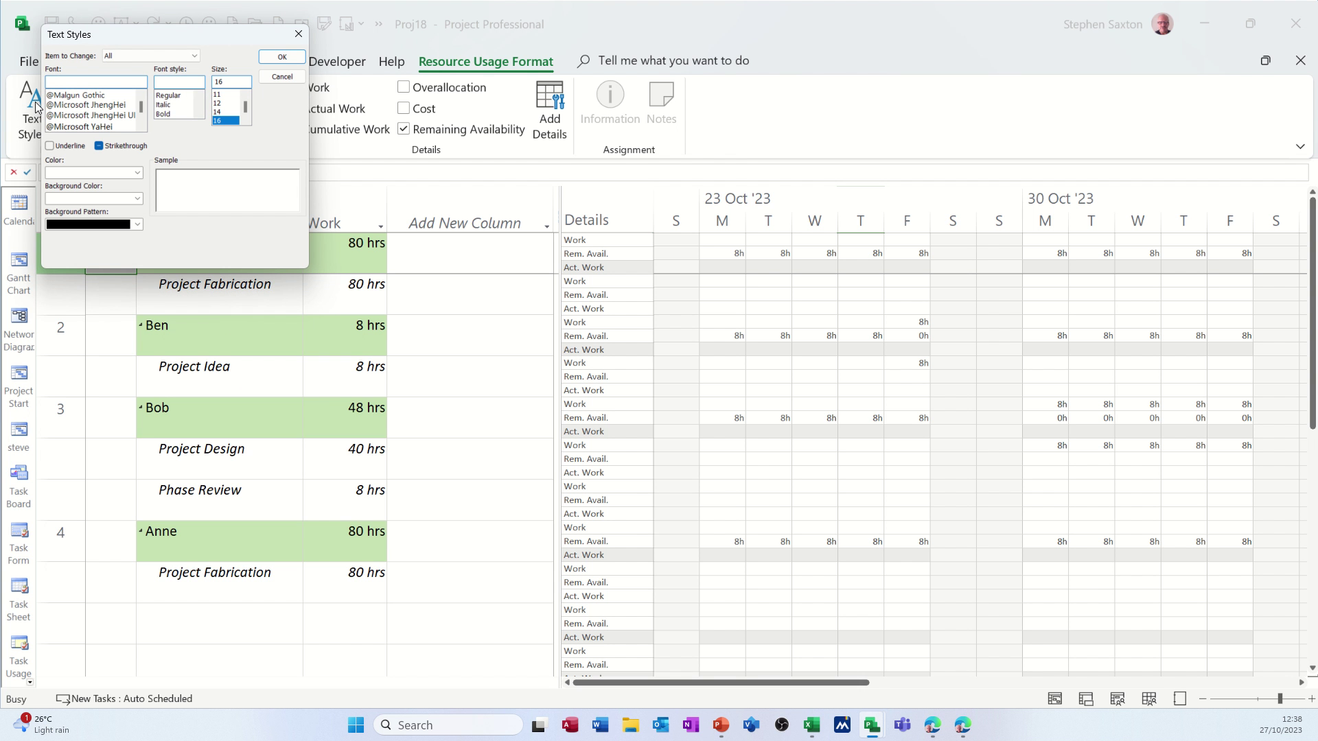
left_click(194, 57)
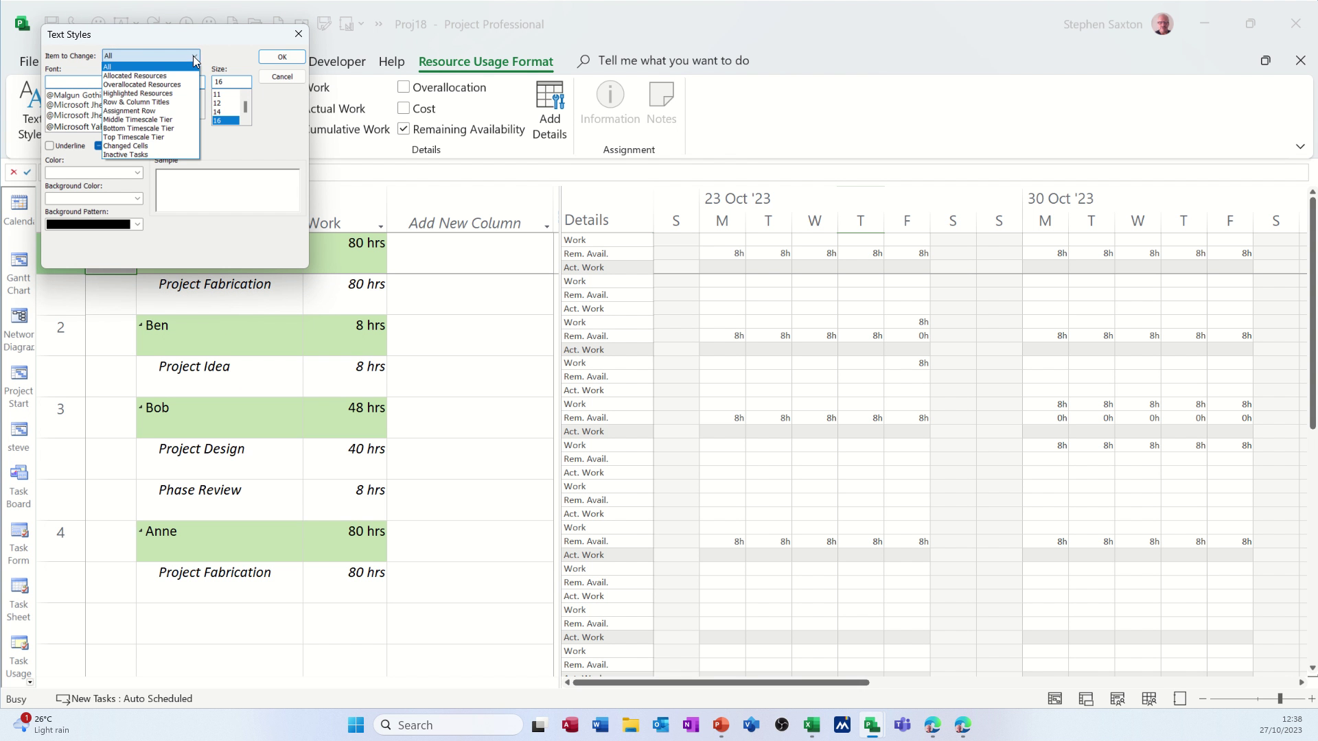
left_click(163, 111)
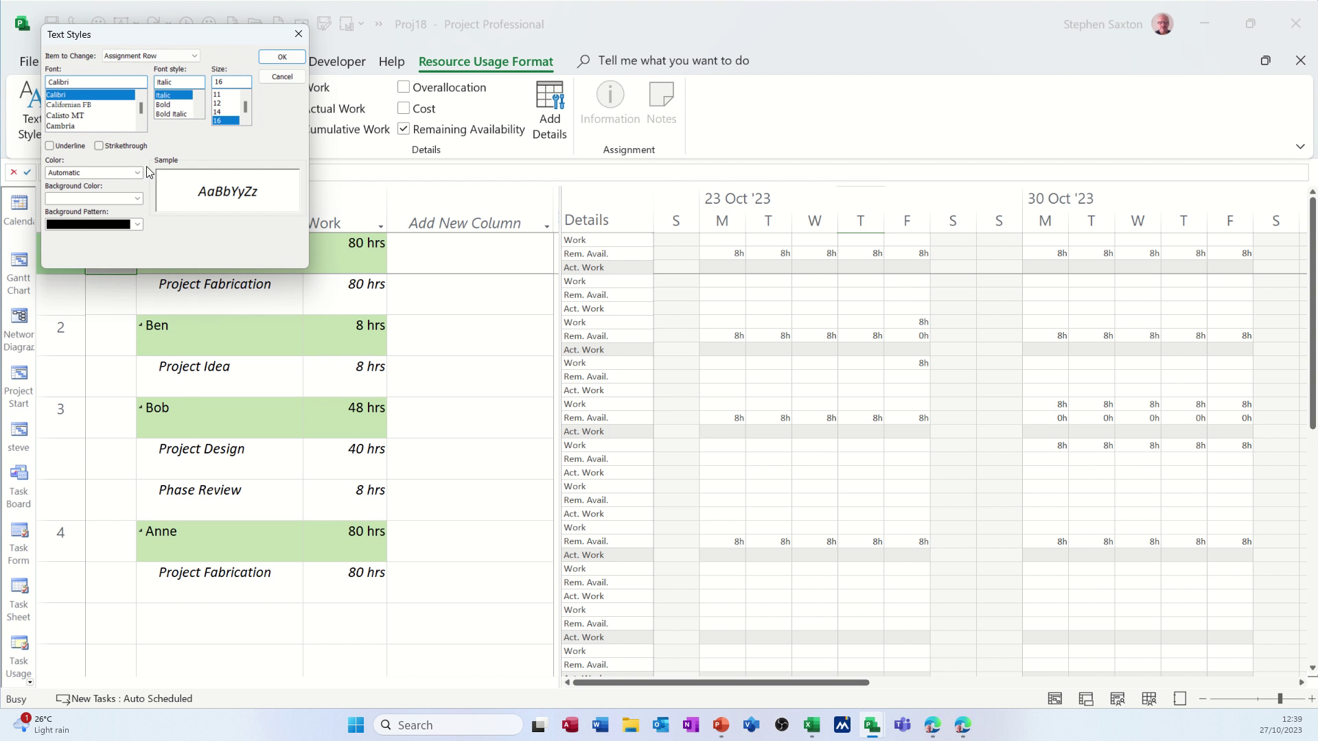
left_click(137, 199)
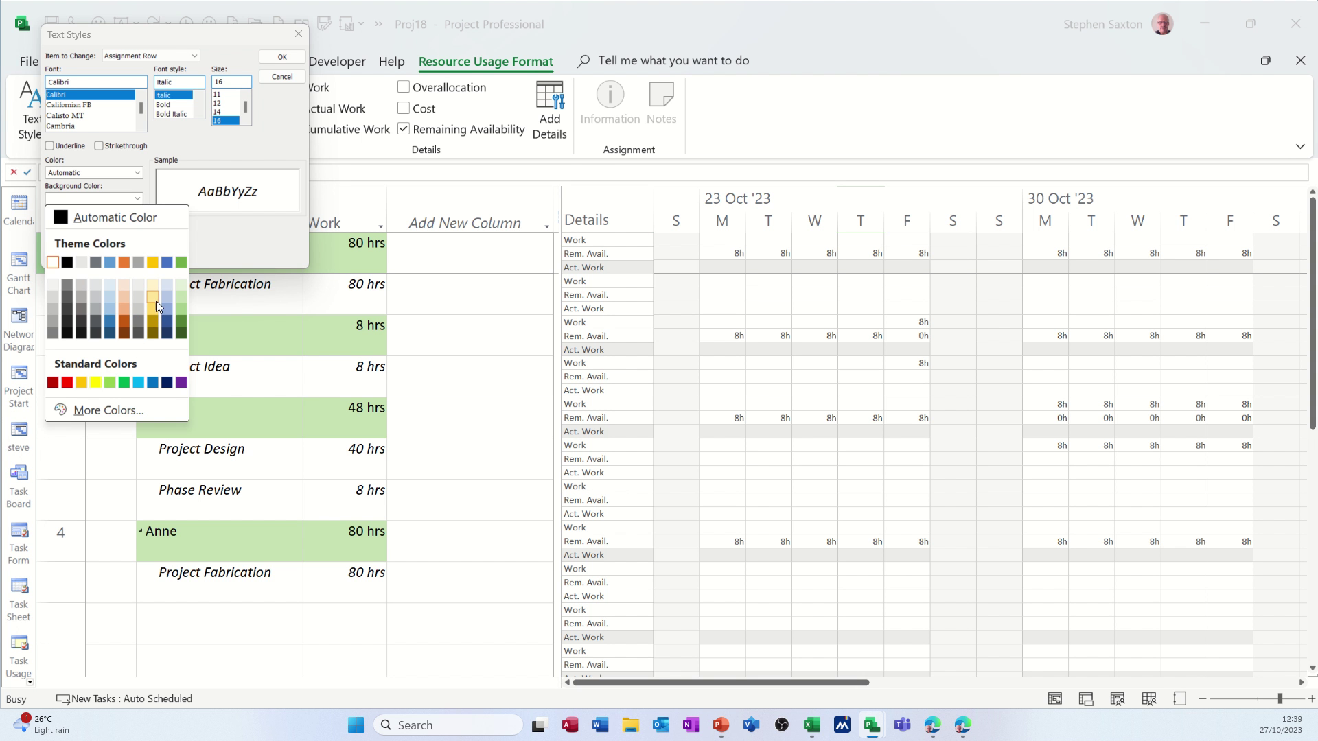
left_click(154, 299)
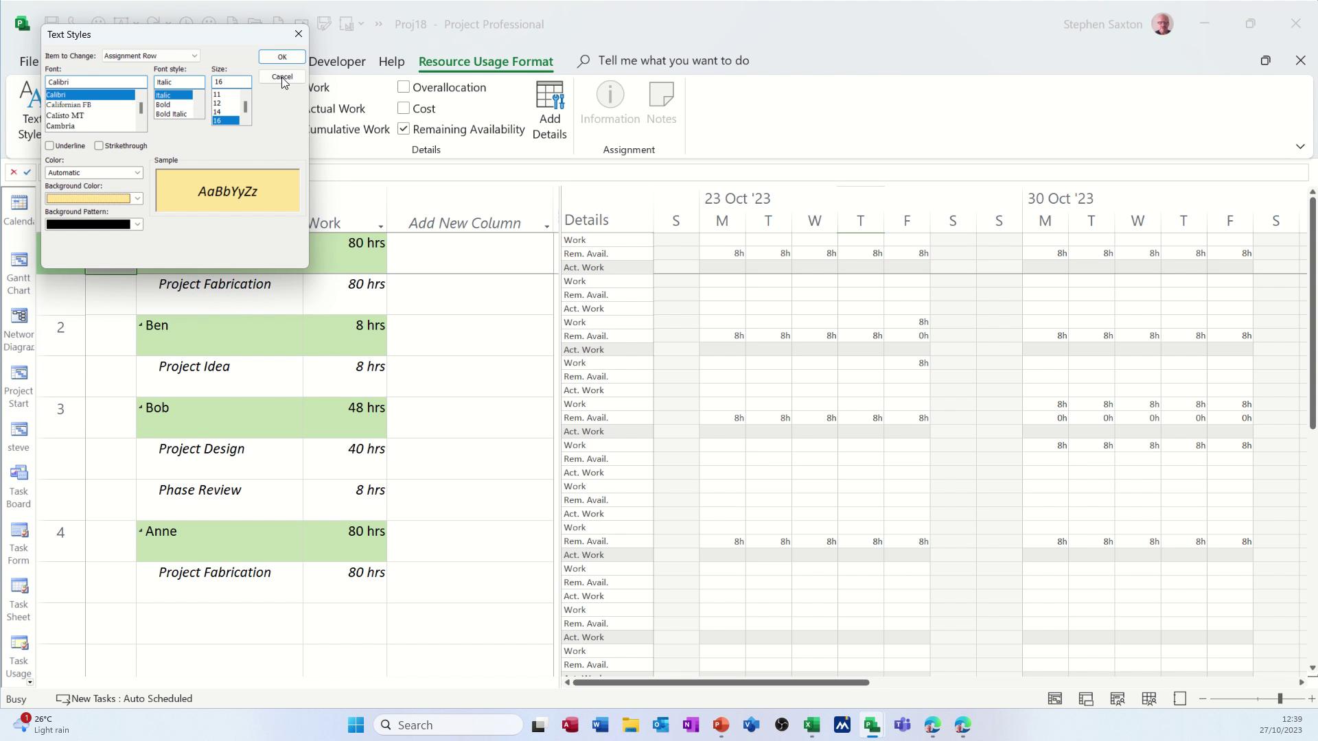
left_click(282, 57)
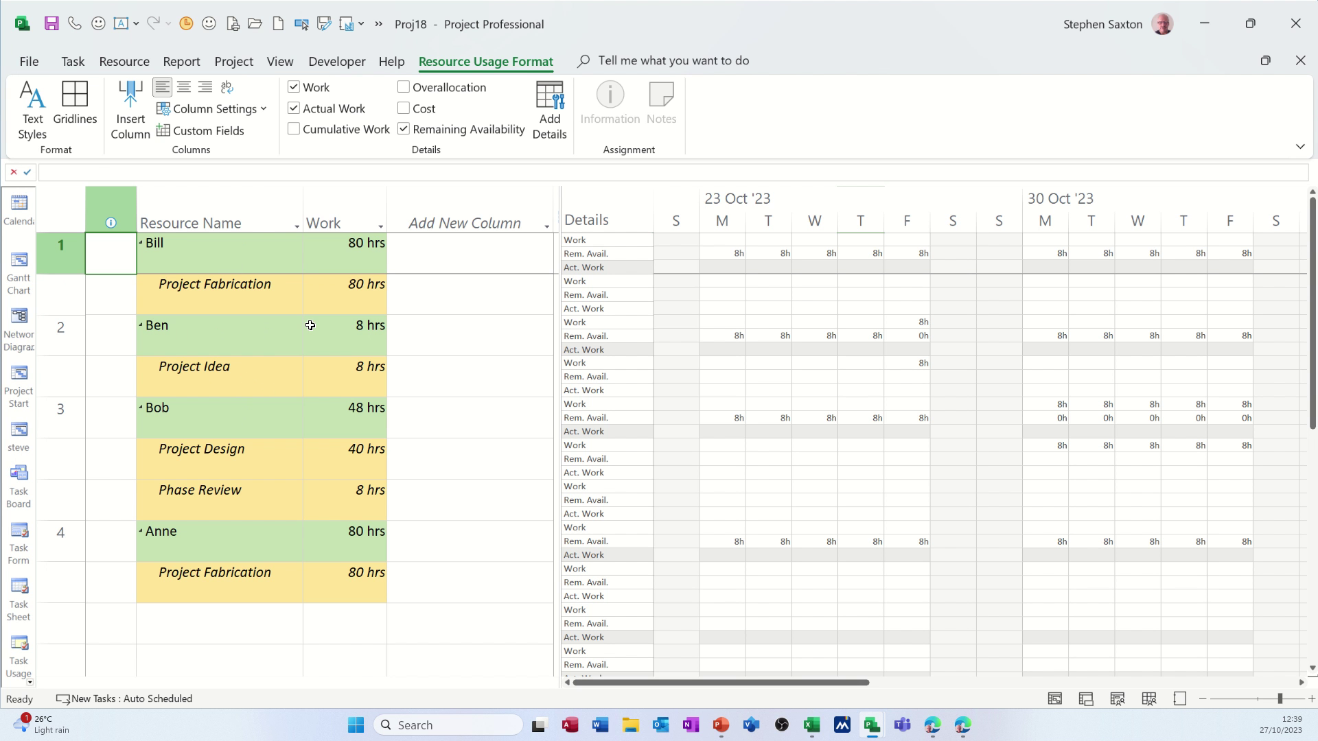
Step: Make the Sheet Rows gridlines black in the Gridlines dialog
left_click(75, 109)
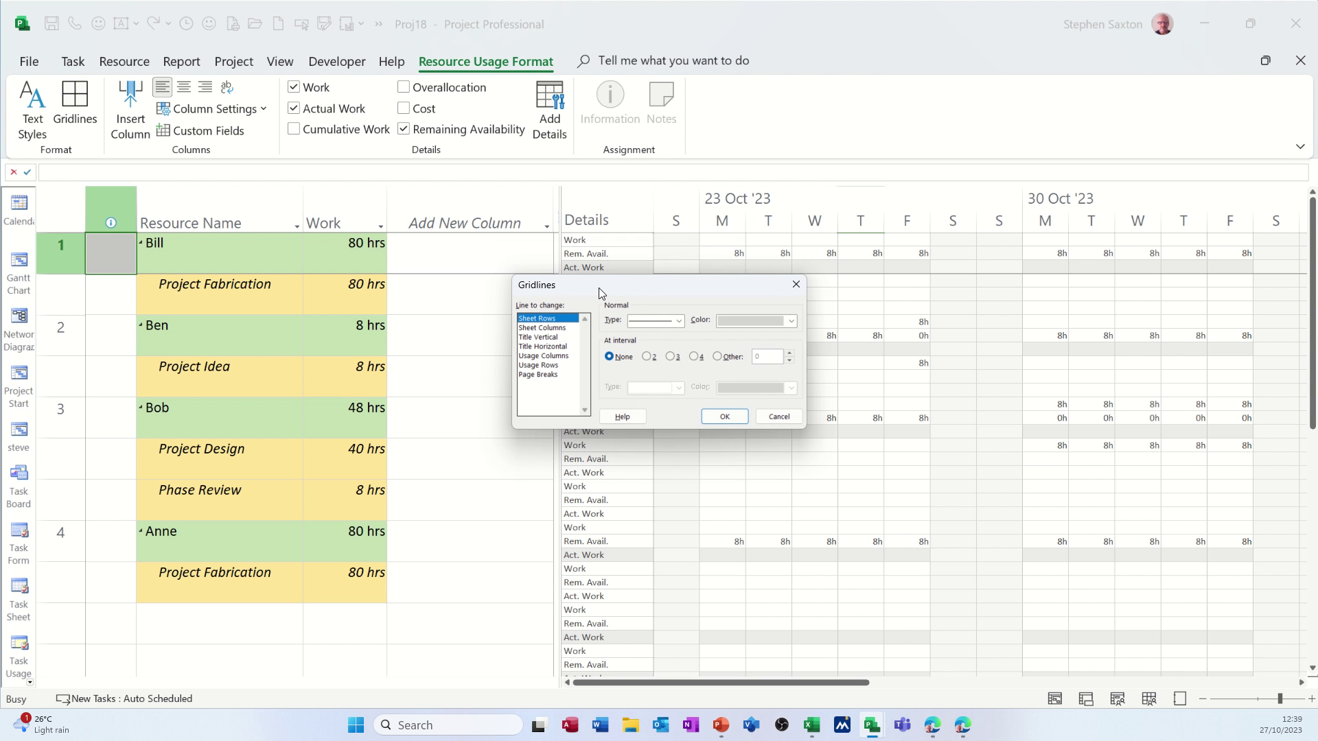
left_click_drag(599, 293, 526, 256)
left_click(478, 292)
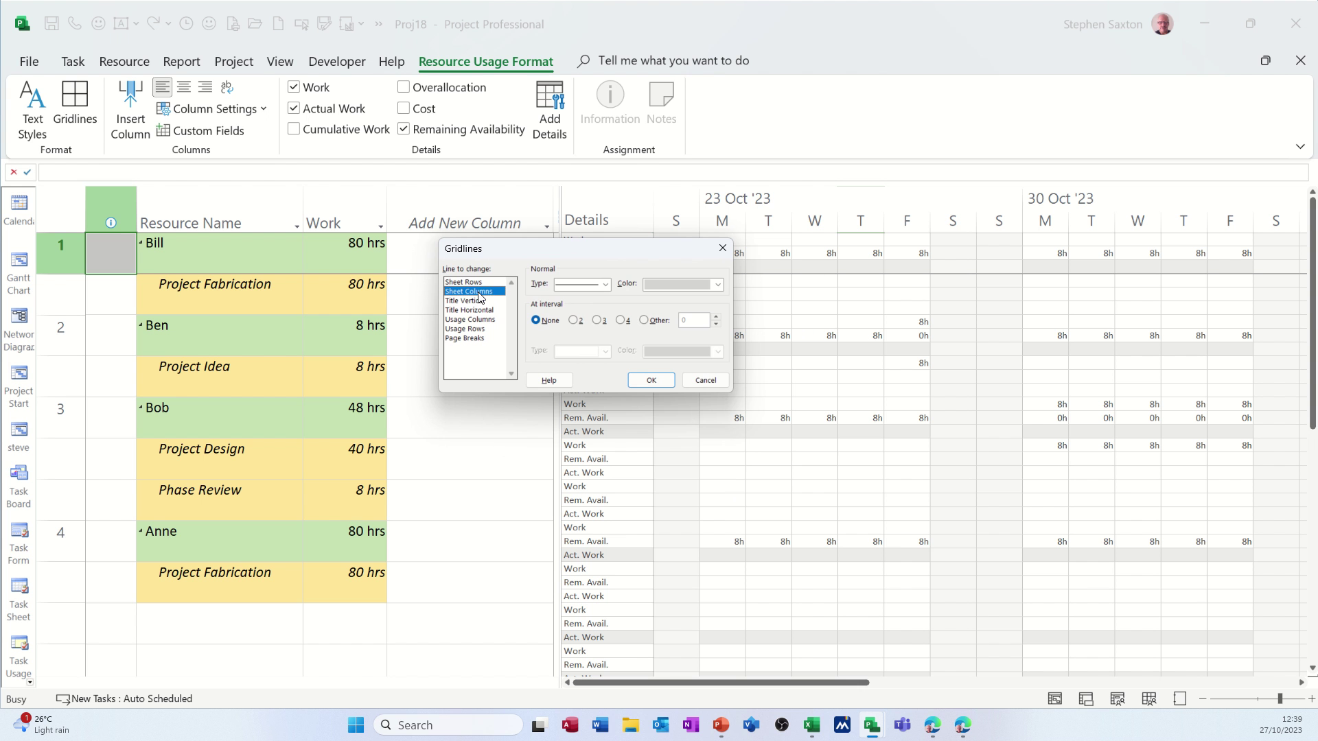
left_click(469, 284)
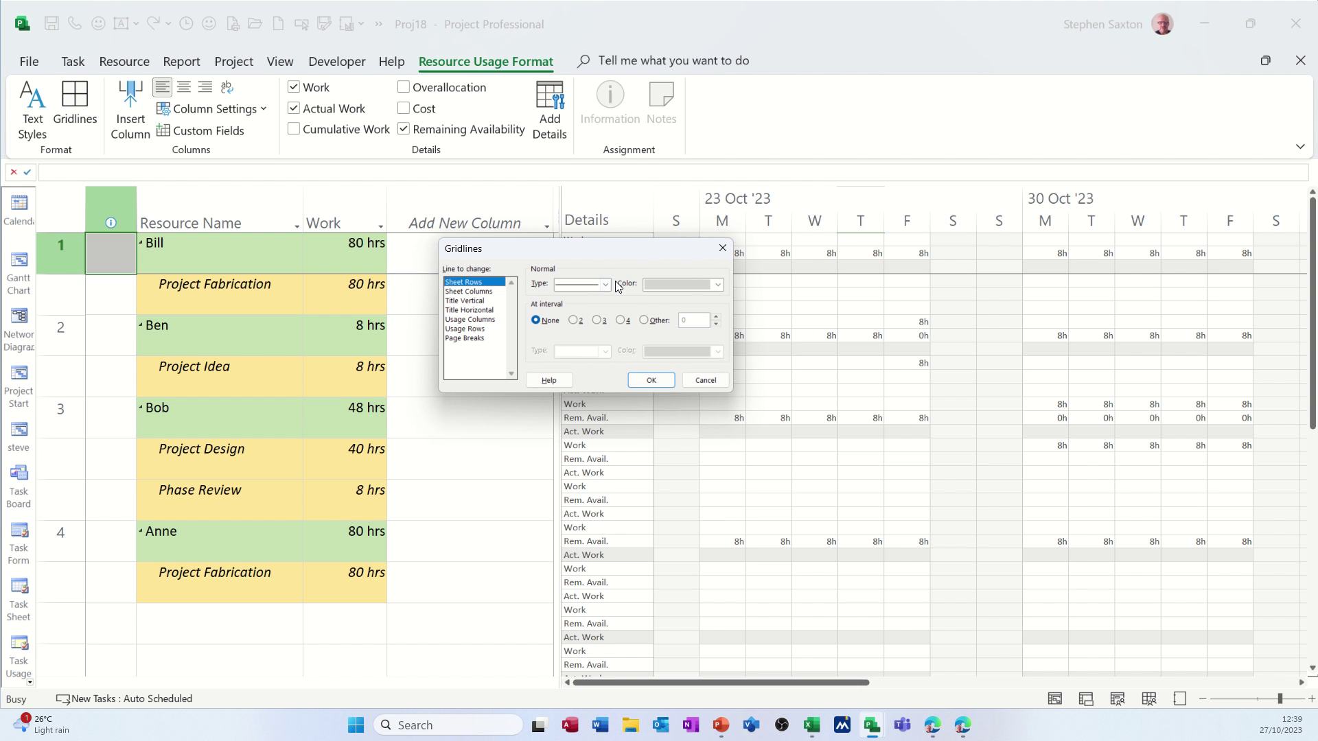
left_click(717, 285)
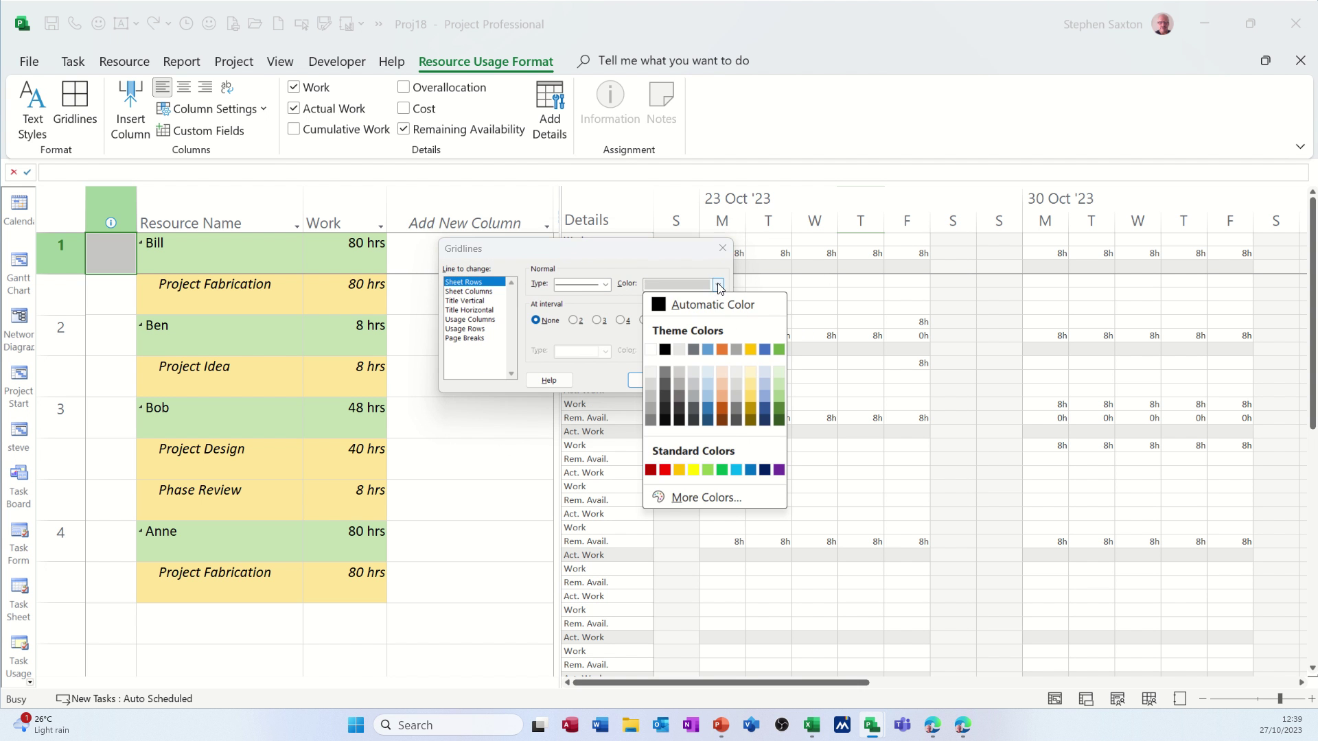
left_click(666, 349)
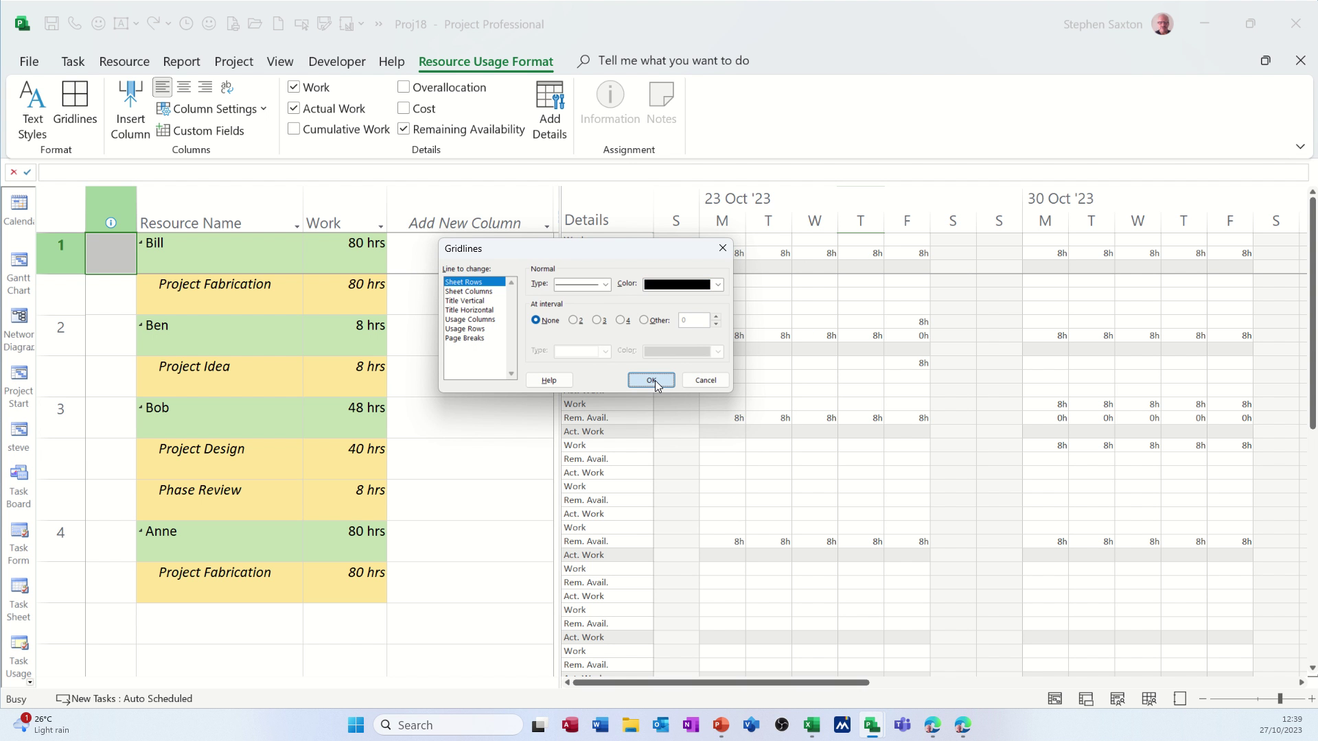
left_click(652, 381)
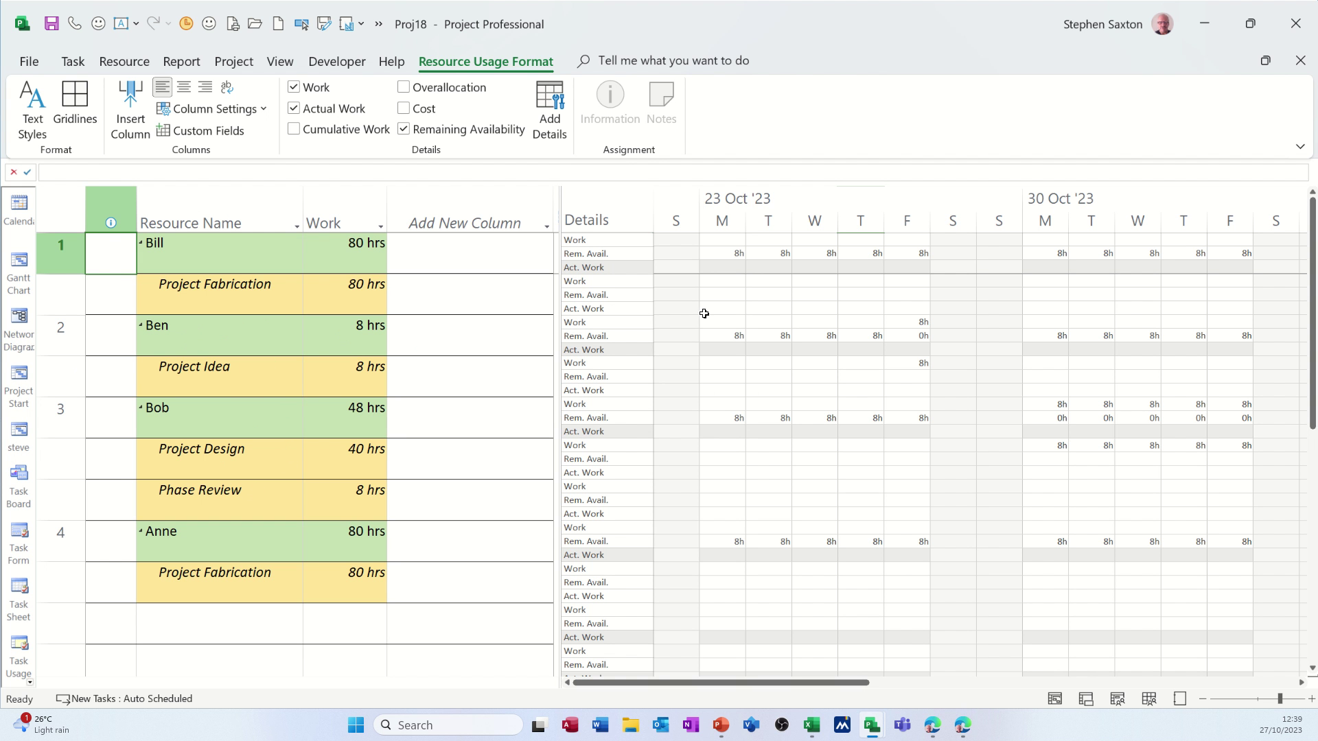
Step: Set the Remaining Availability detail style cell background to light blue
right_click(739, 295)
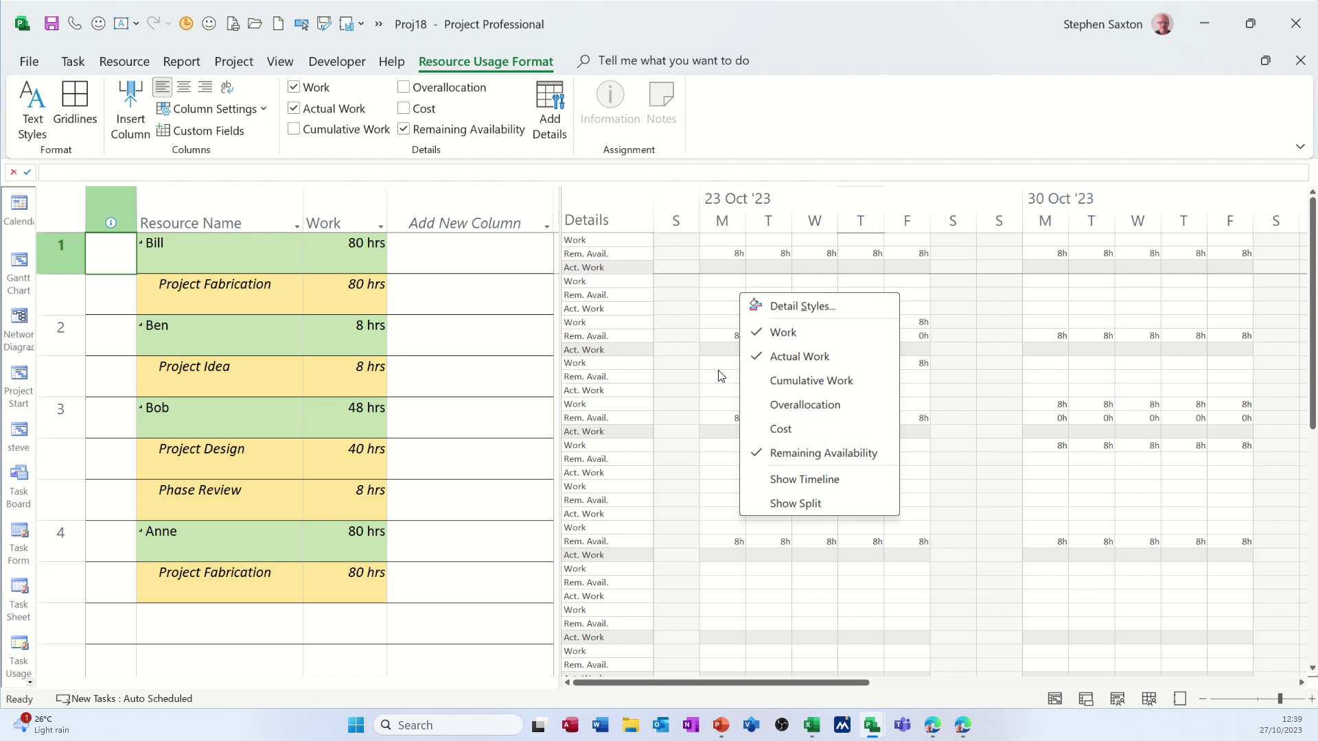
left_click(793, 311)
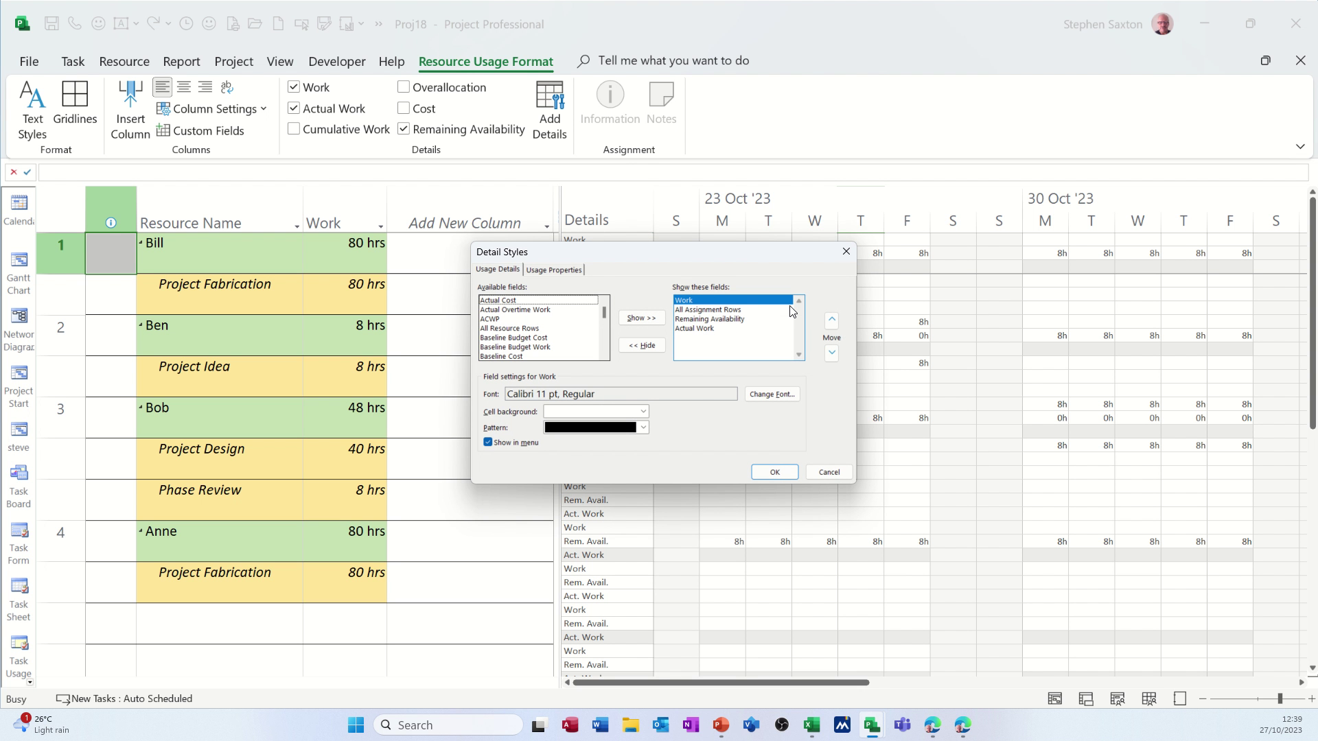
left_click(723, 320)
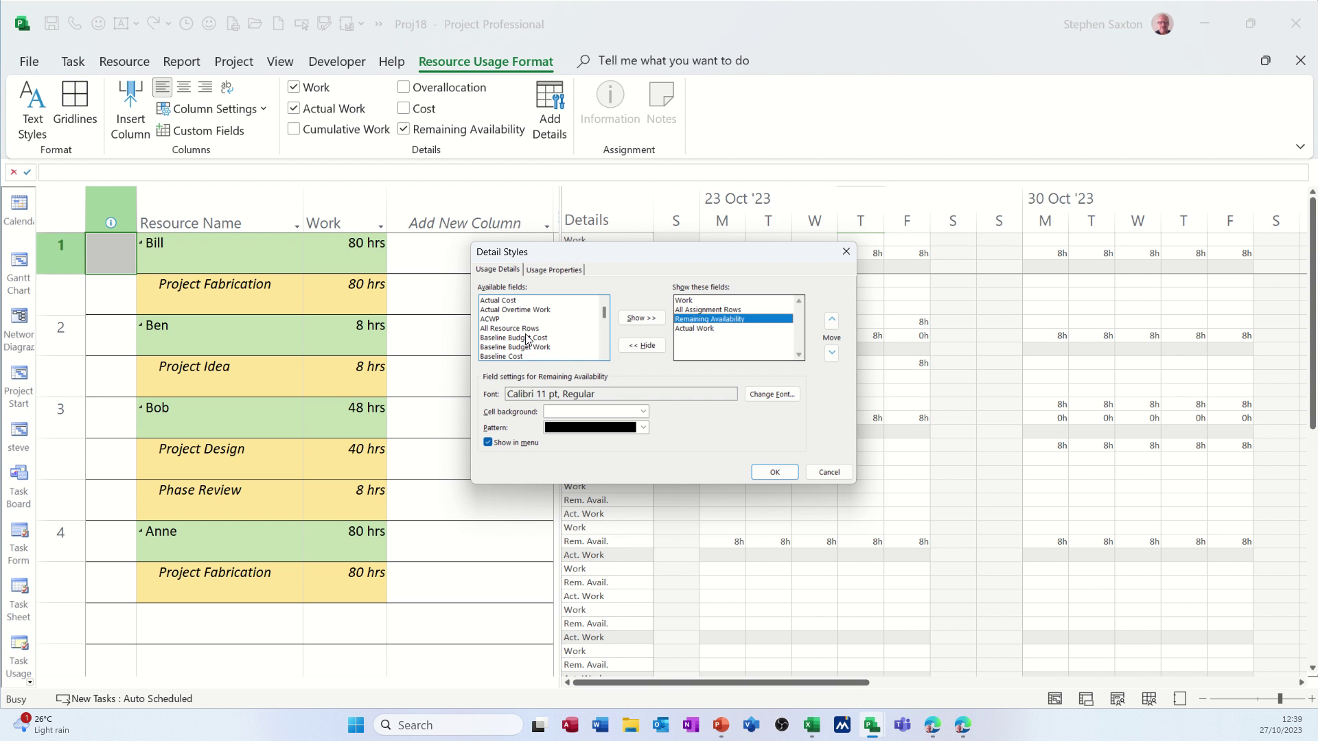
left_click(643, 412)
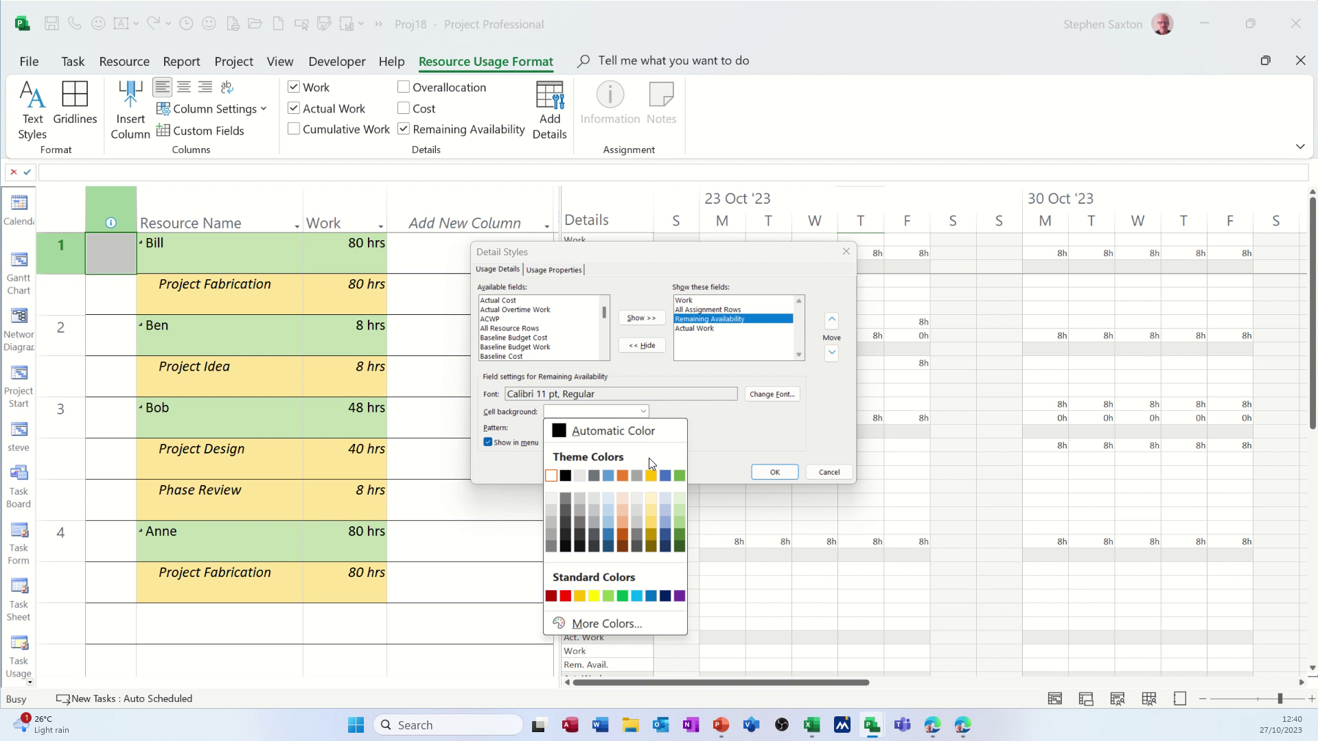
left_click(608, 513)
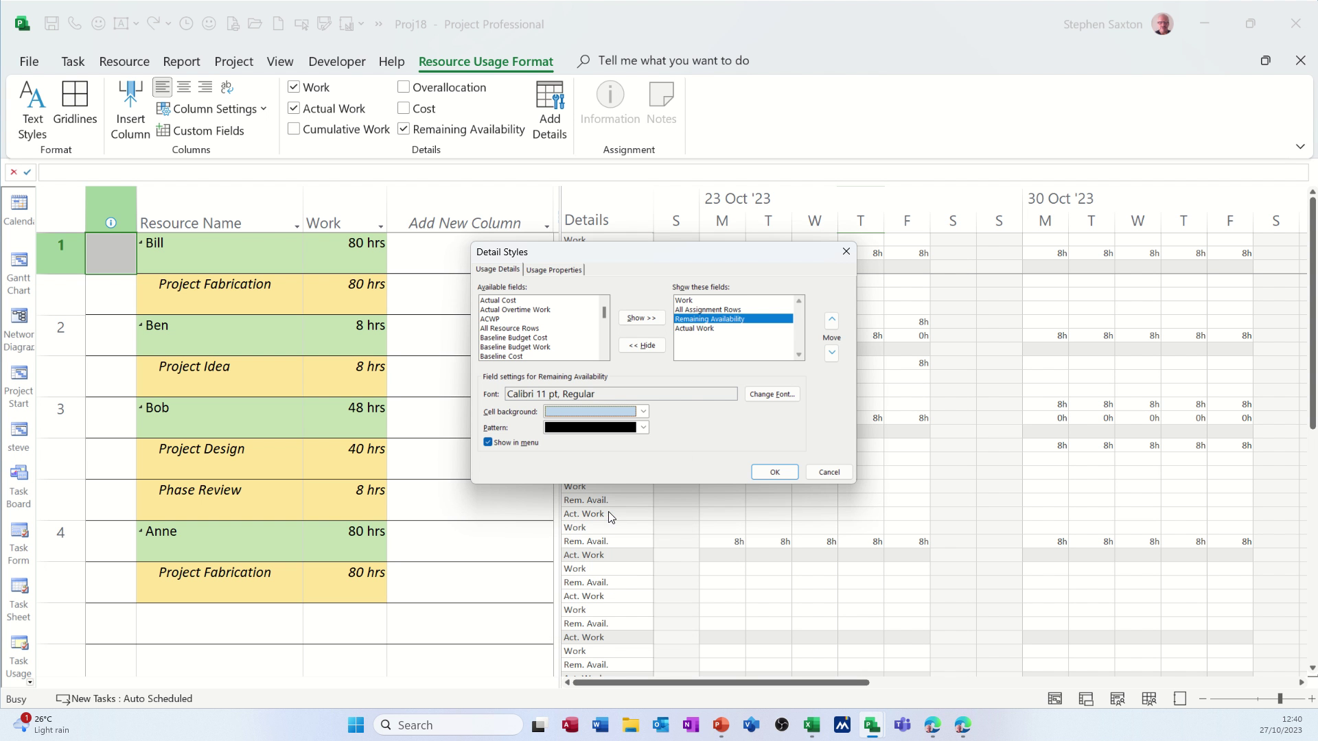
left_click(762, 471)
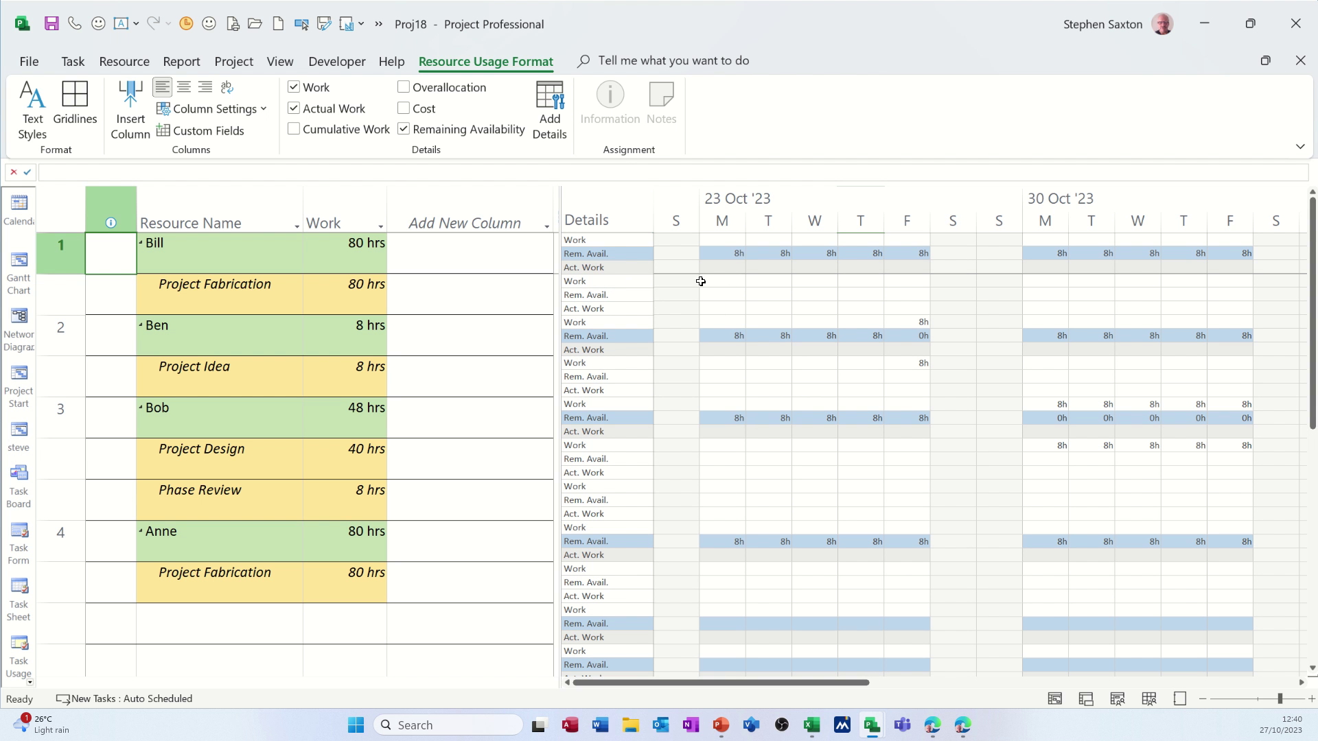
Step: Set the Actual Work detail style cell background to light green
right_click(741, 297)
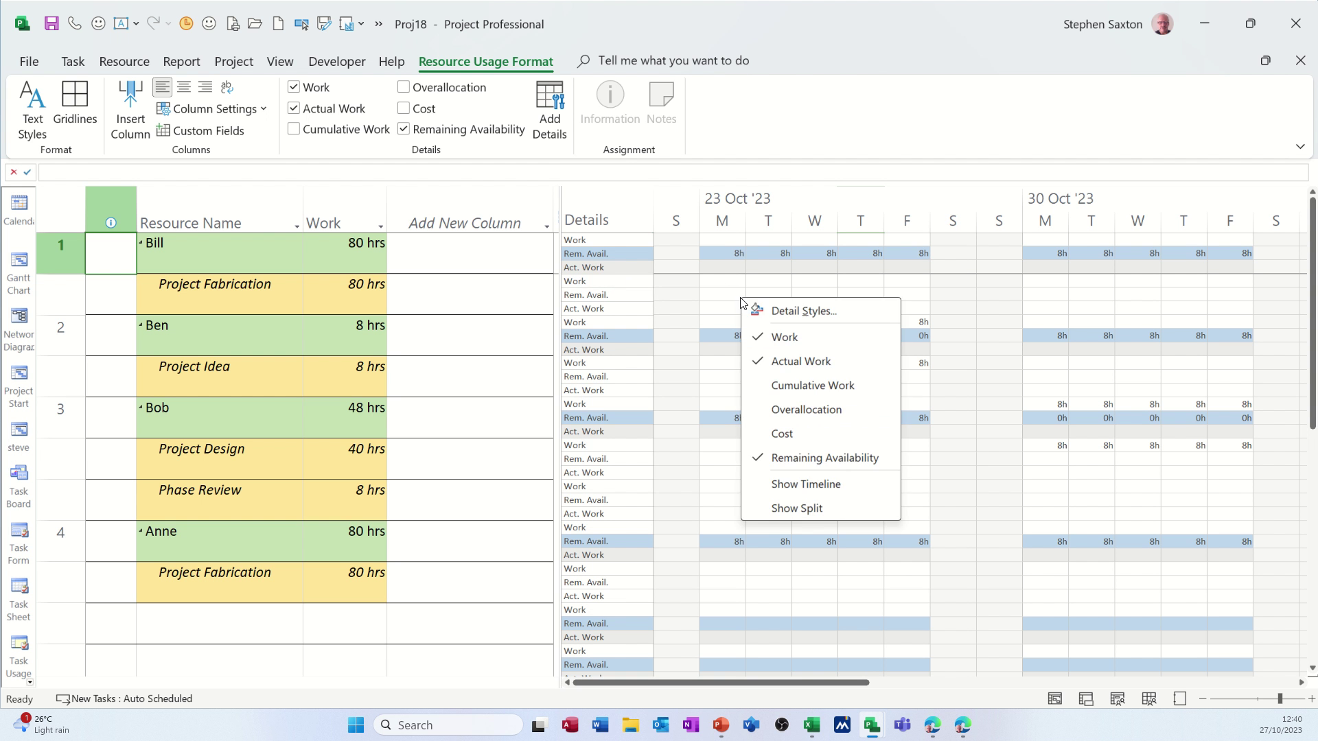
left_click(760, 310)
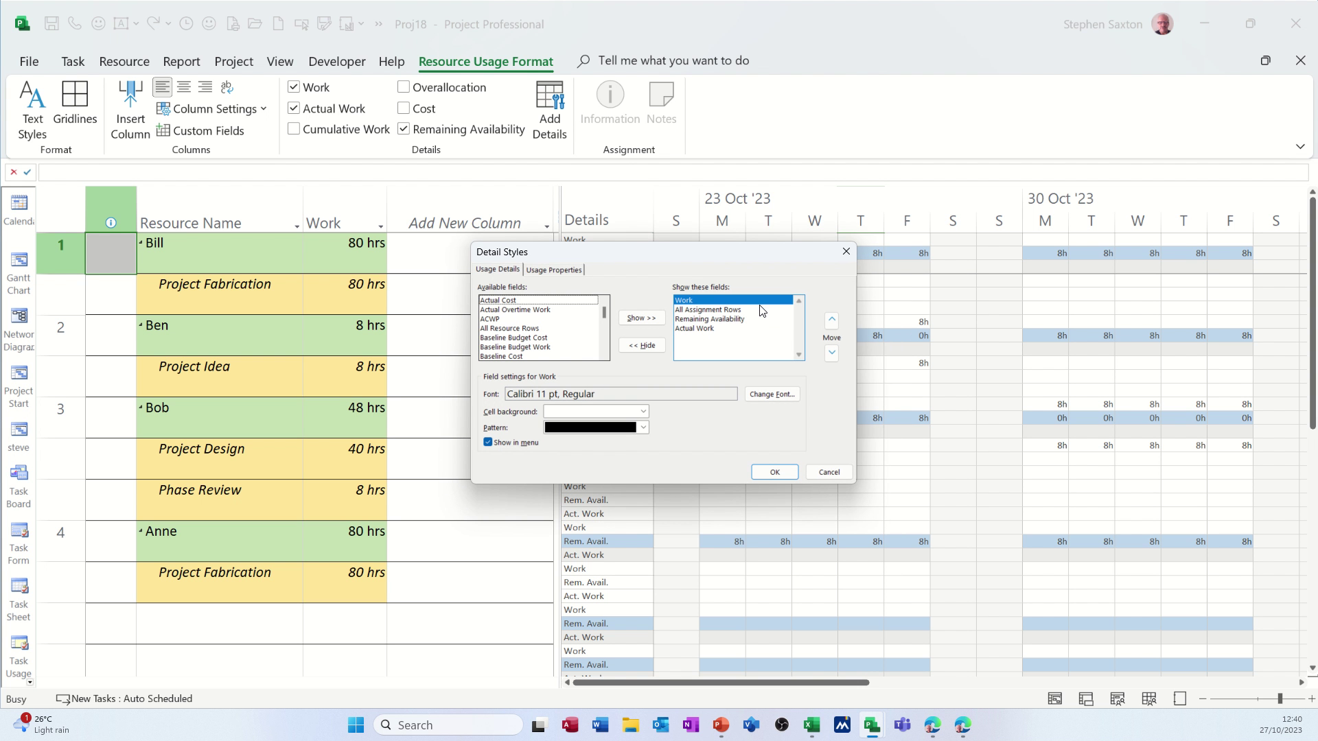
left_click(708, 330)
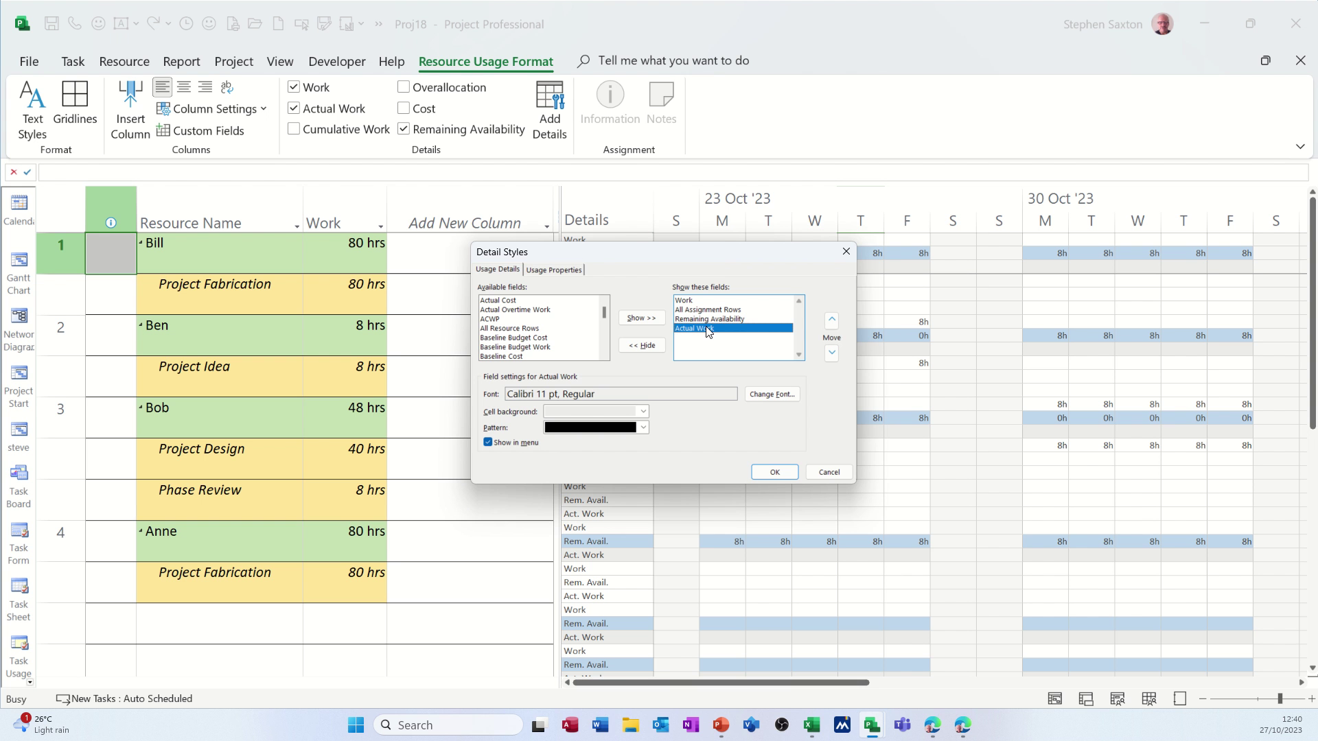
left_click(645, 412)
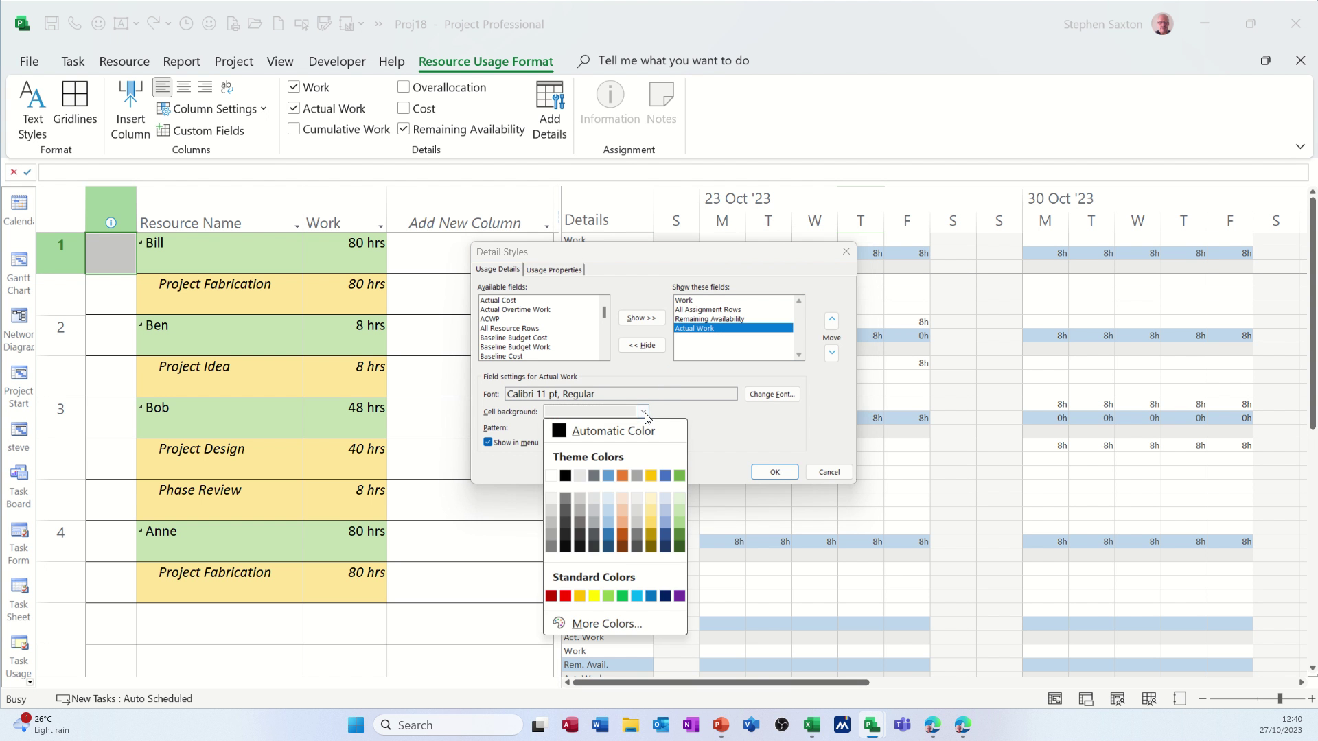
left_click(675, 510)
left_click(766, 473)
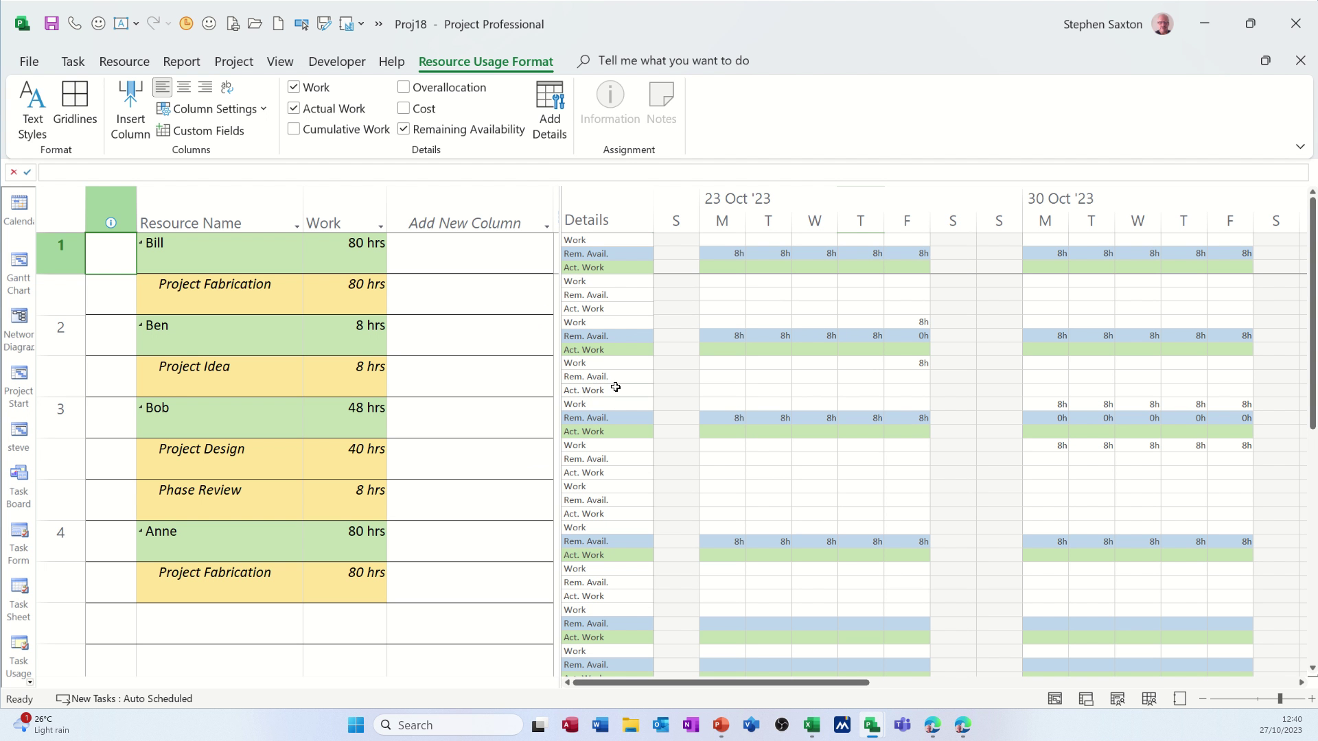
Step: Set the Work detail style cell background to light gold
right_click(717, 371)
left_click(736, 382)
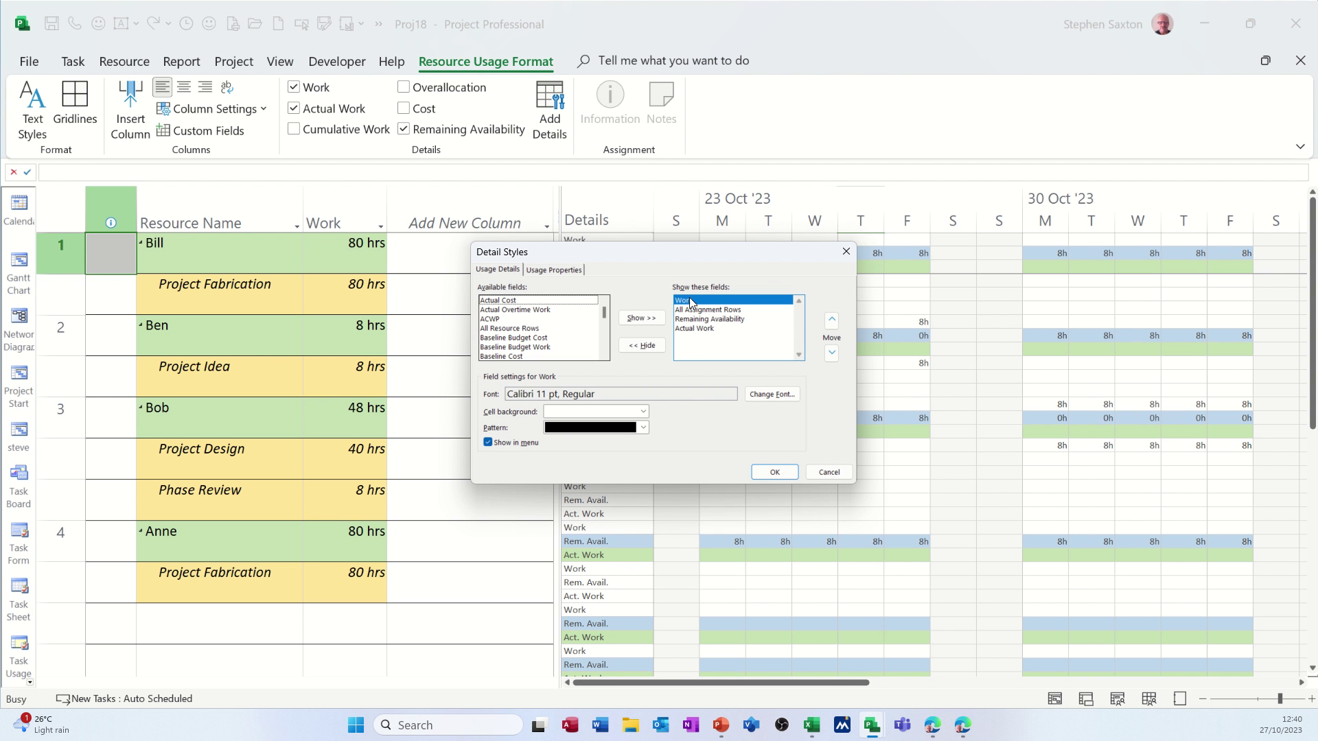
left_click(645, 413)
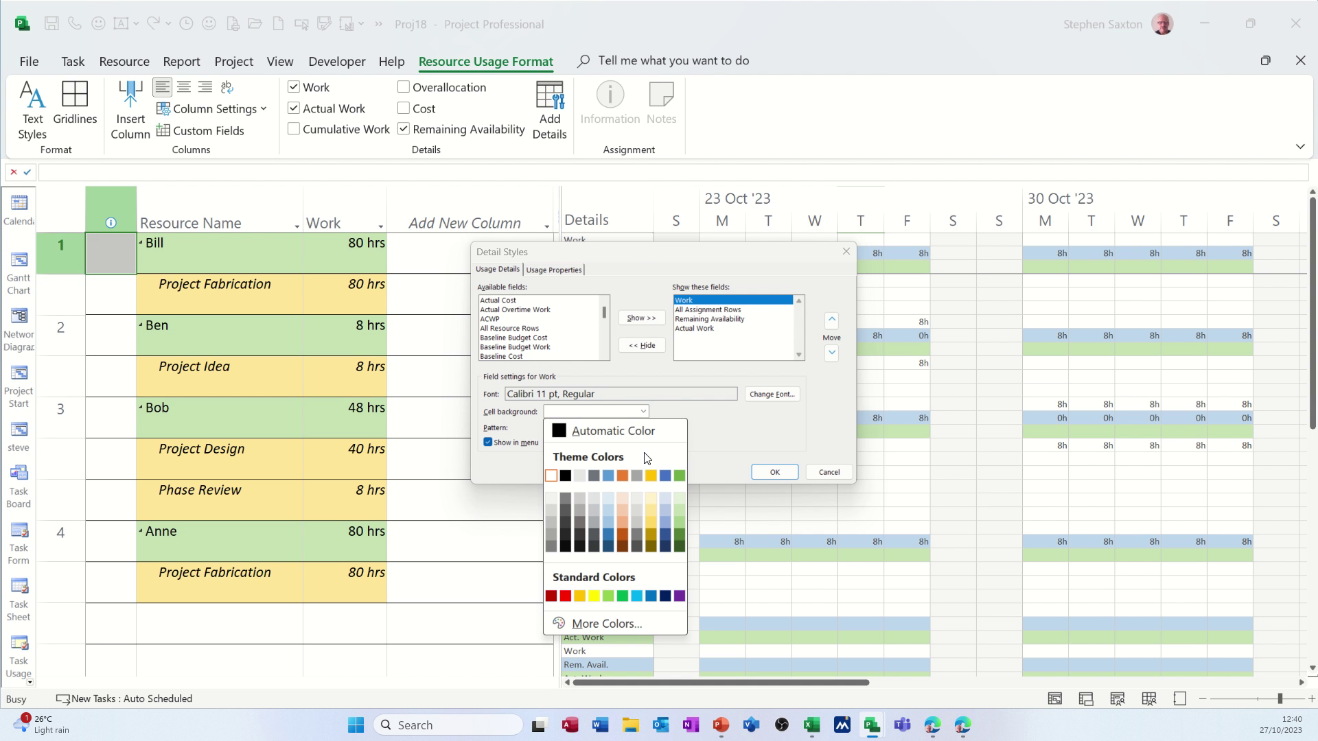
left_click(651, 513)
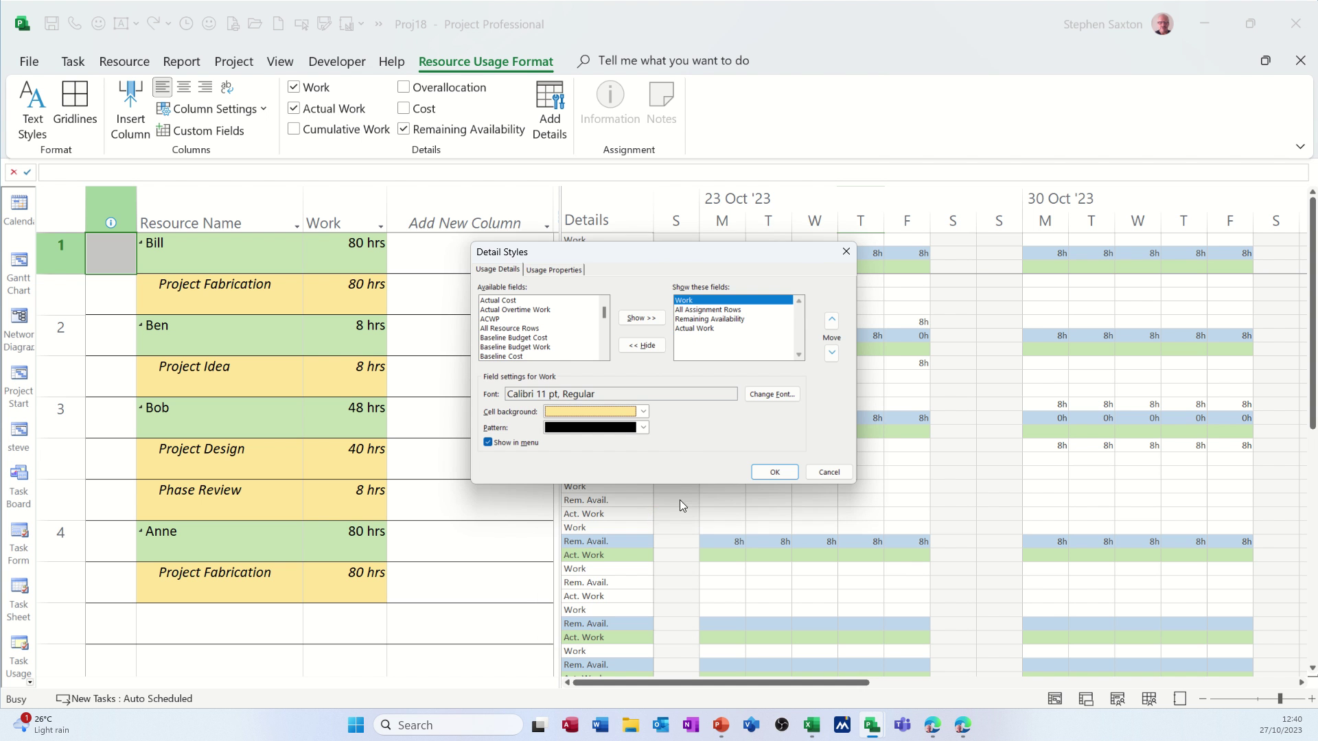
left_click(774, 473)
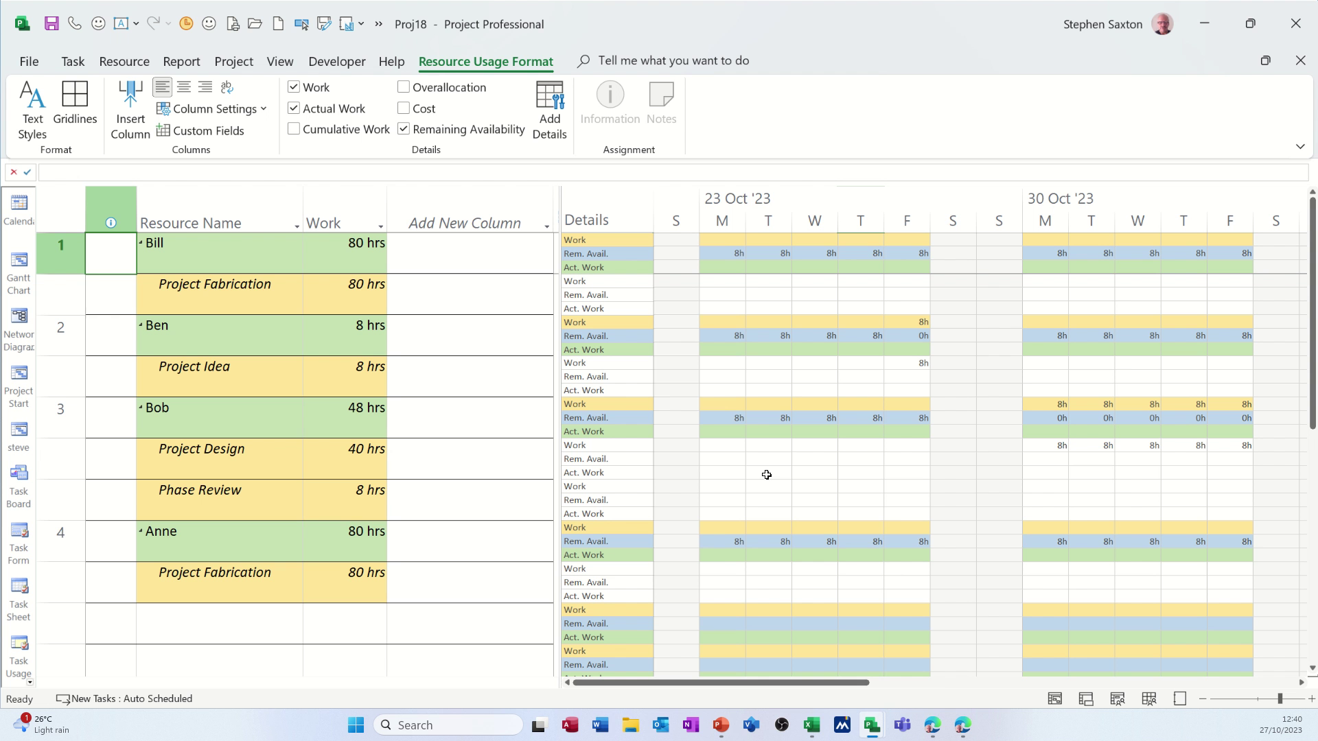
Step: Change the Work detail style font to 16 pt Calibri
right_click(760, 473)
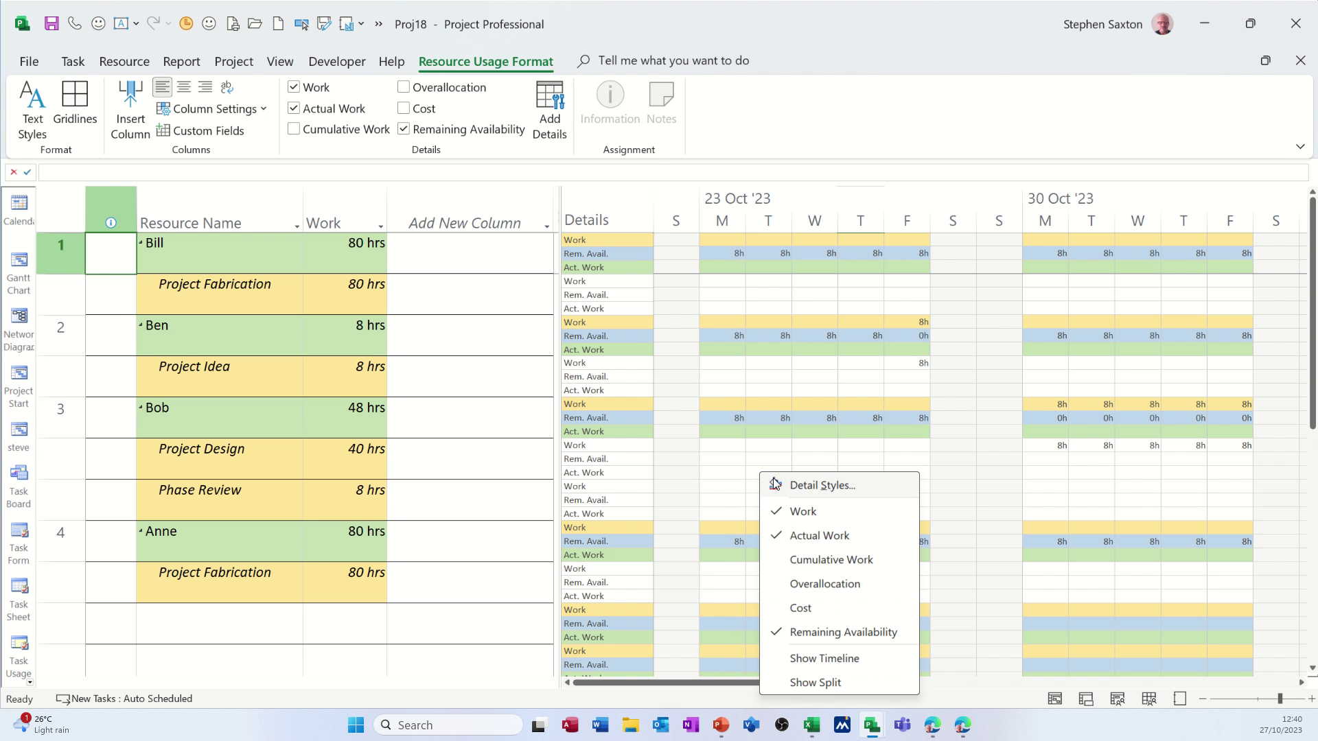
left_click(776, 485)
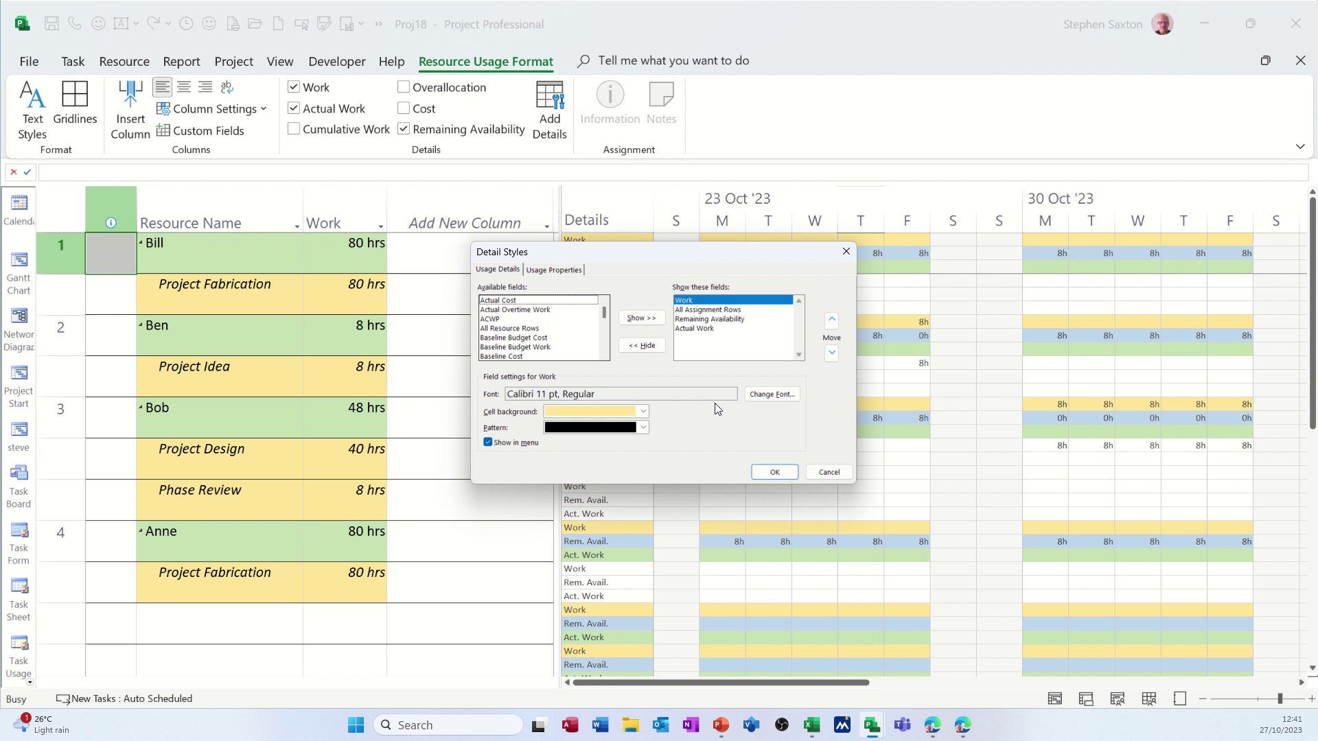
left_click(552, 270)
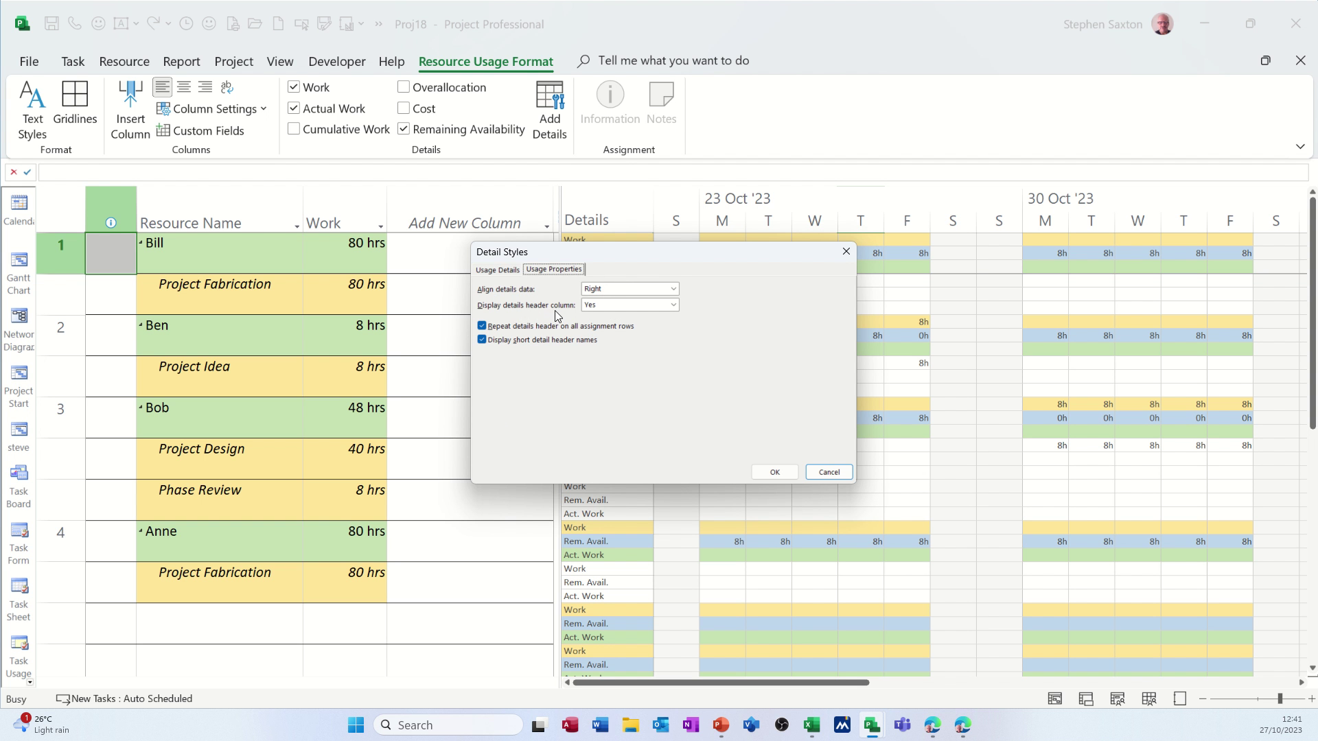
left_click(499, 272)
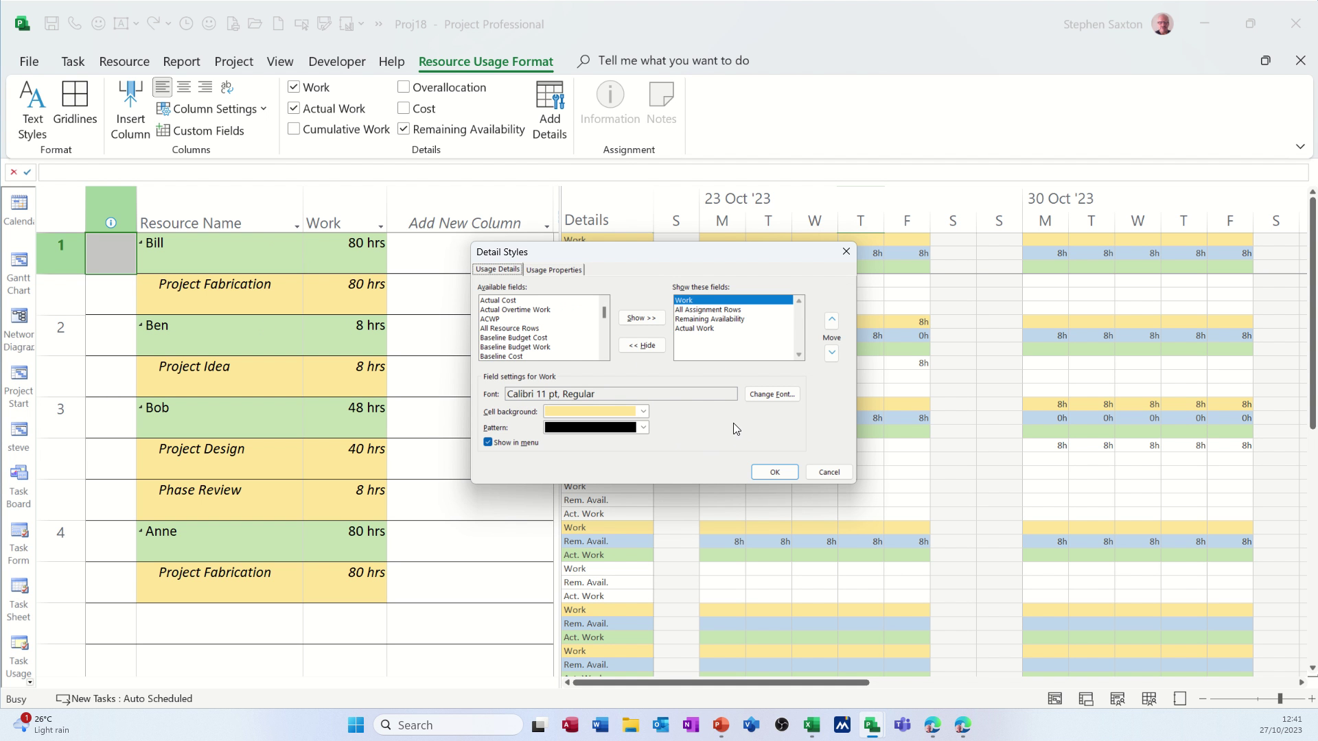
left_click(761, 396)
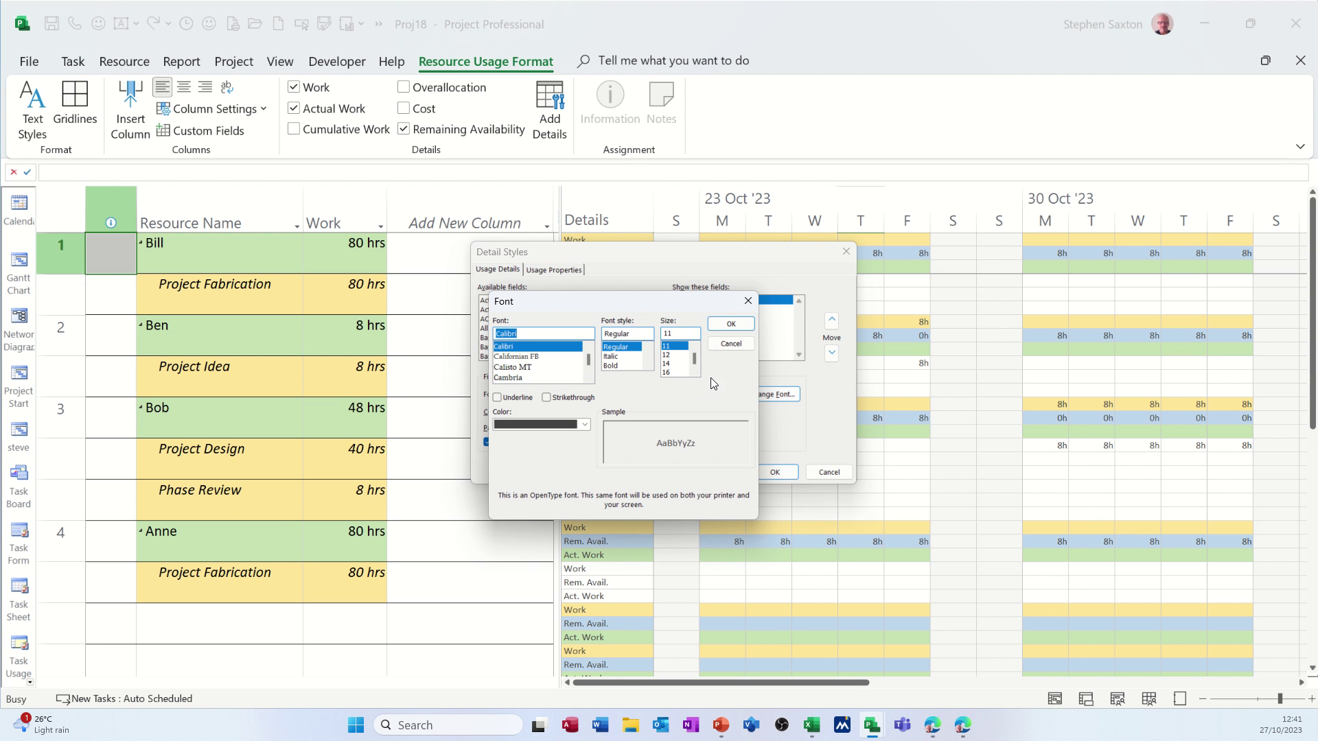
left_click(680, 372)
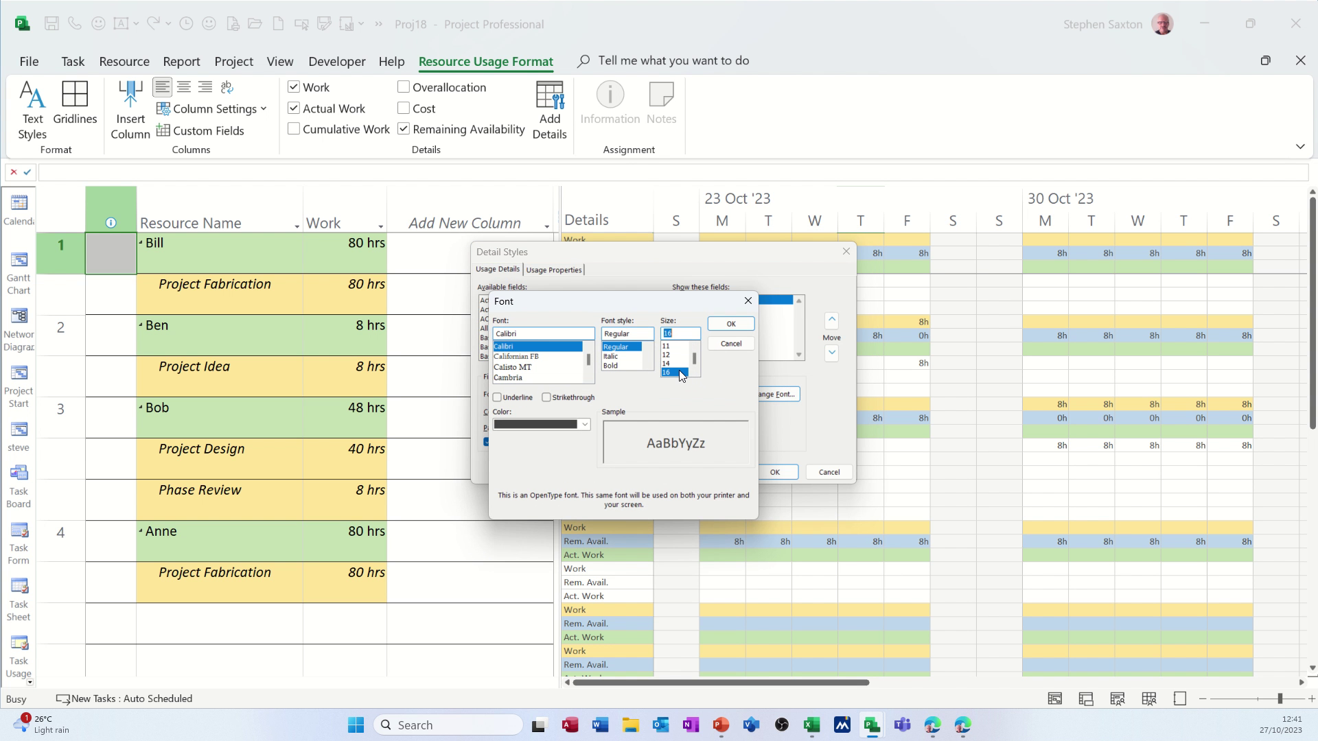
left_click(731, 323)
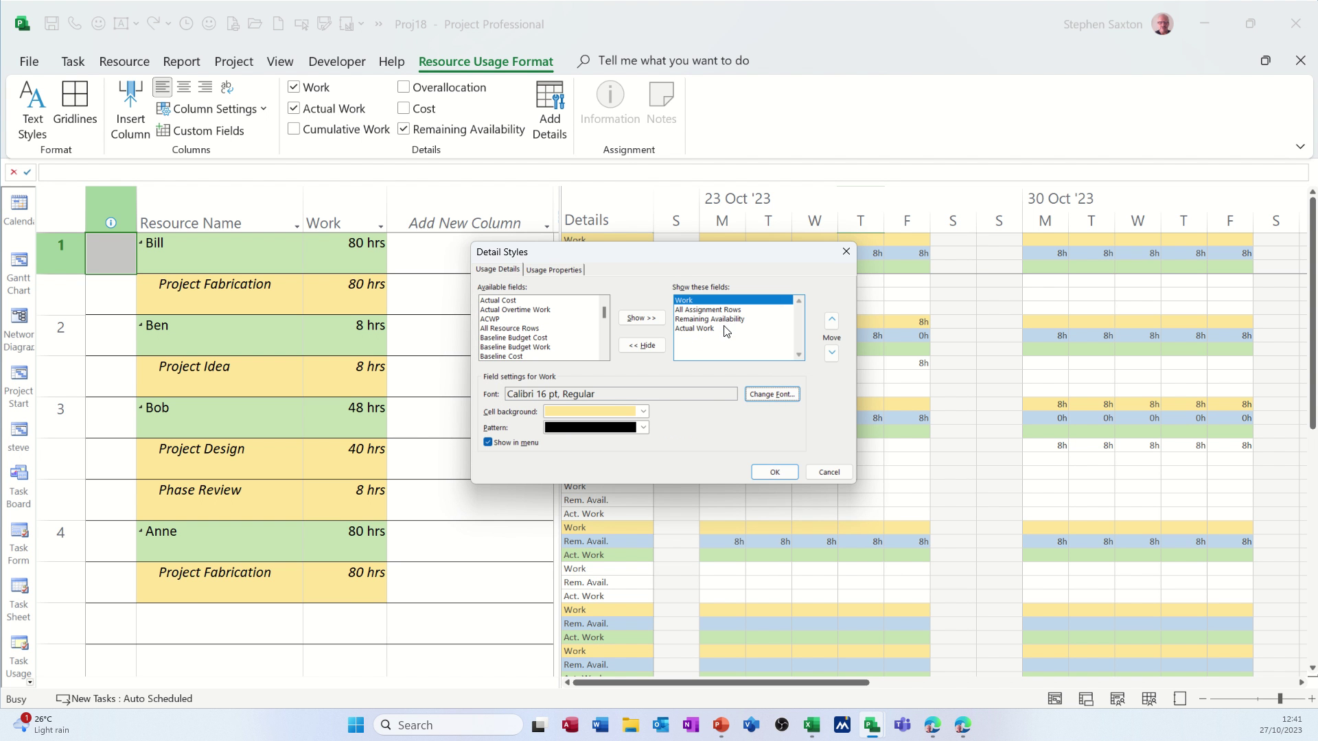
left_click(774, 471)
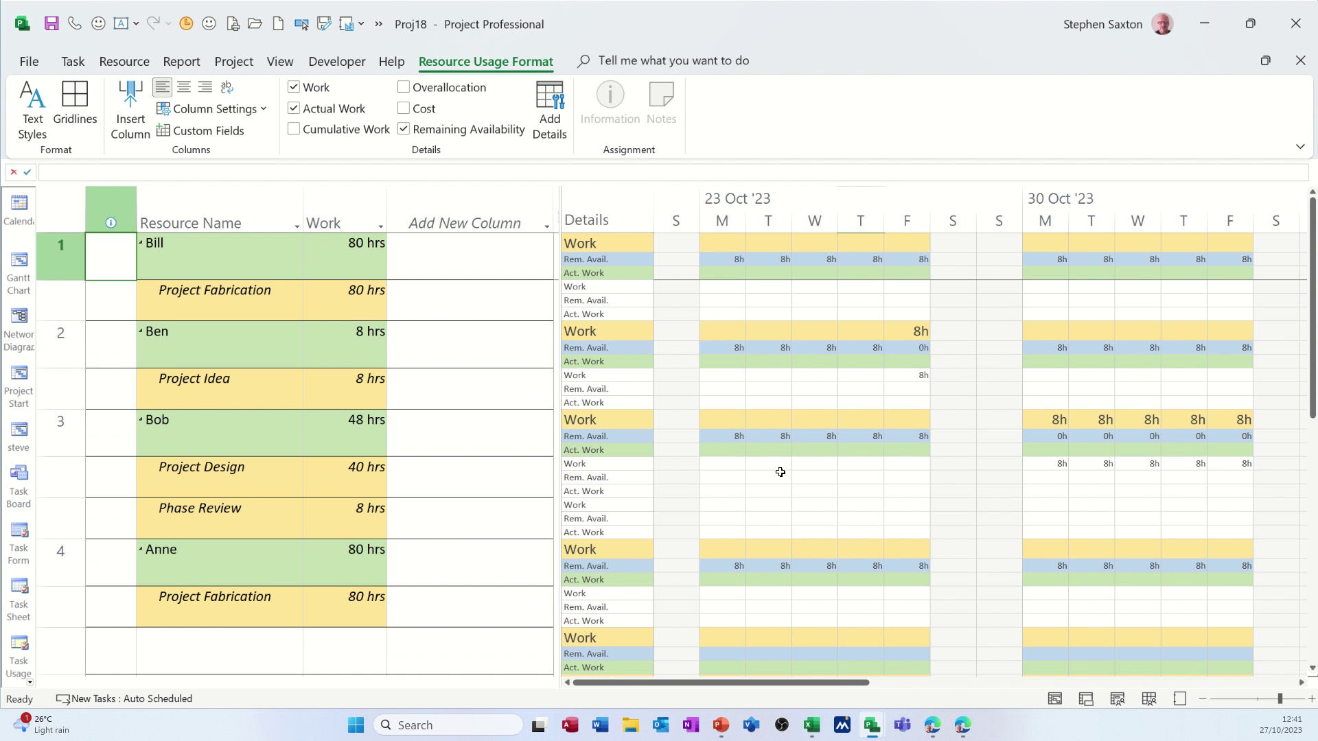